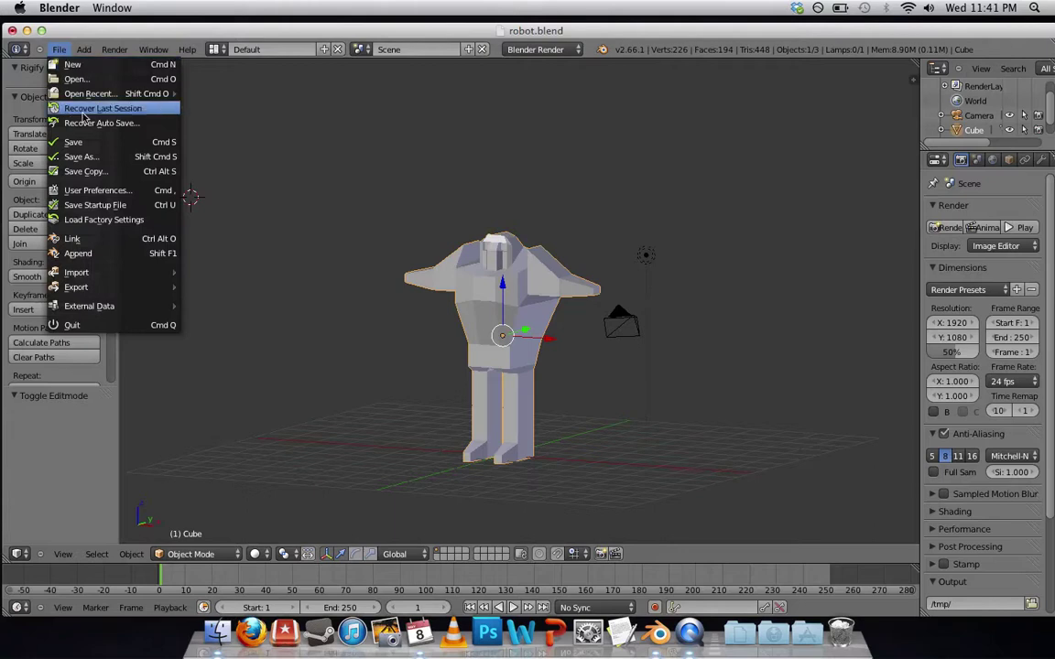
# Step: Check in the user preferences whether the Rigify add-on under Rigging is enabled, and close the preferences
pyautogui.click(95, 191)
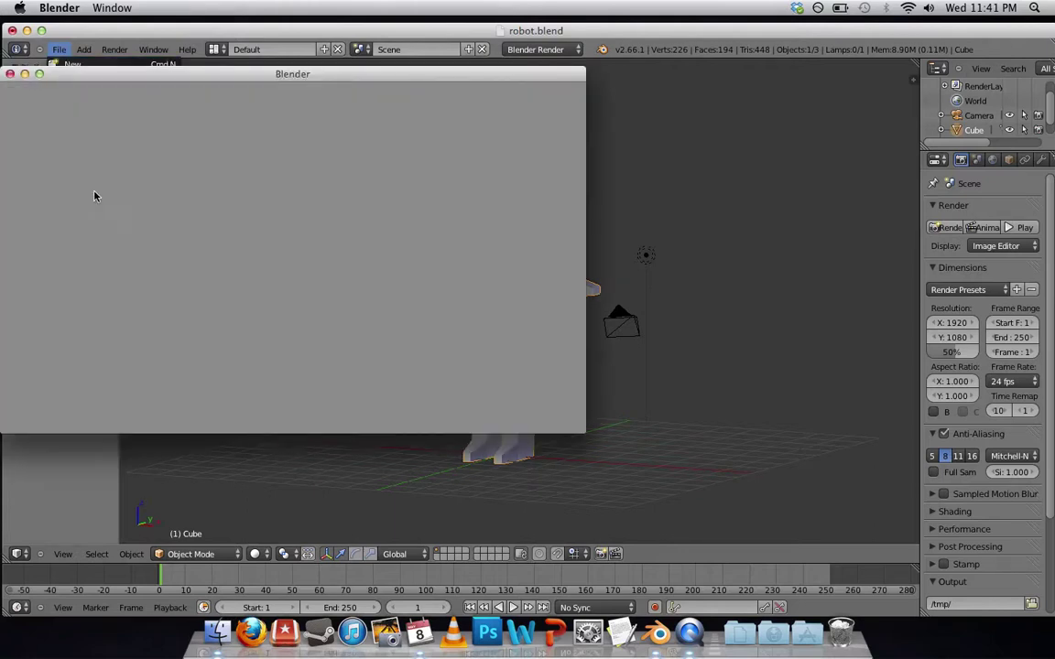
pyautogui.scroll(-4, 75, 279)
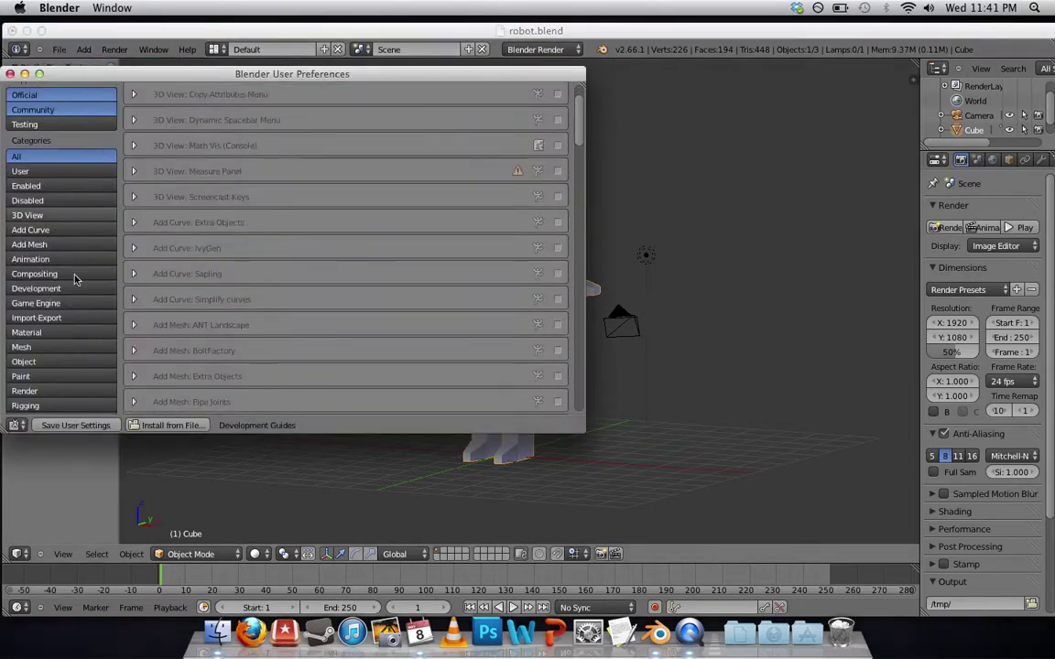
pyautogui.click(54, 319)
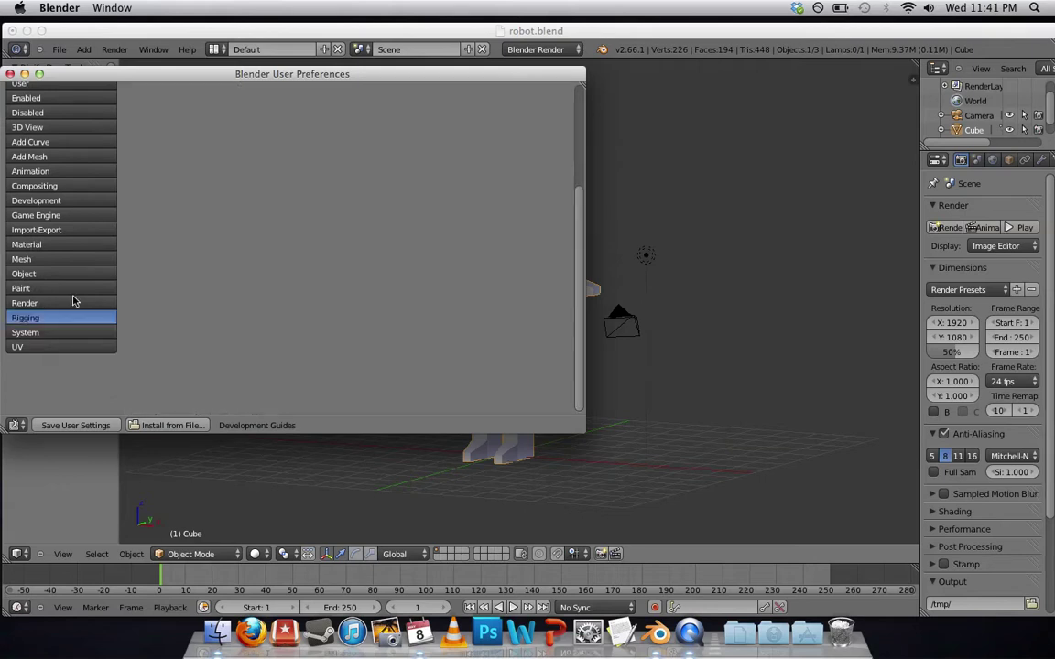
pyautogui.scroll(4, 184, 239)
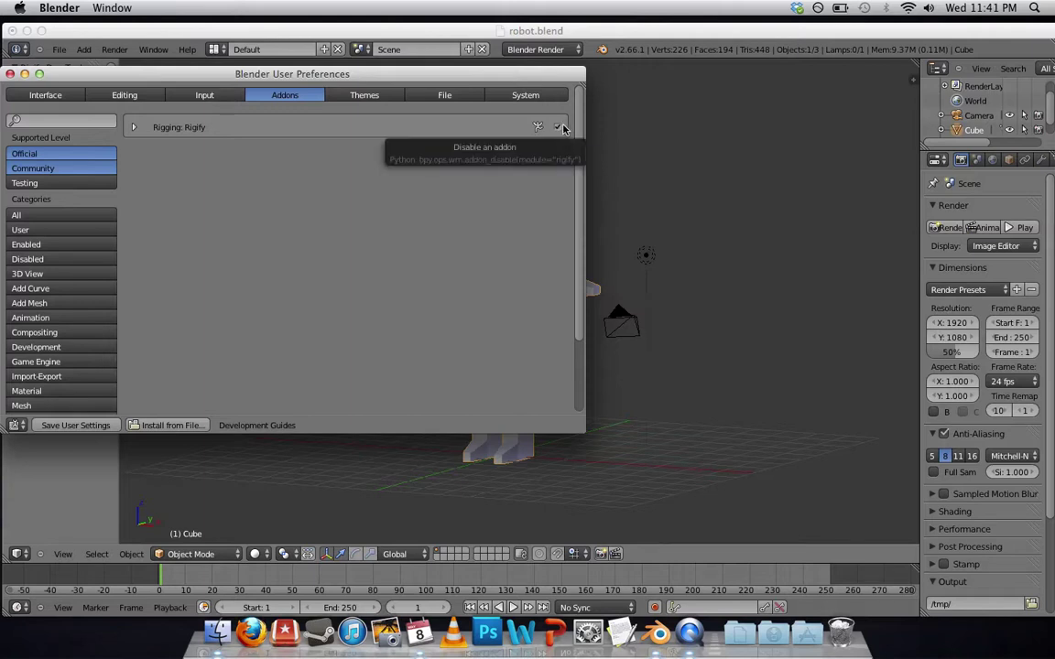
pyautogui.click(10, 73)
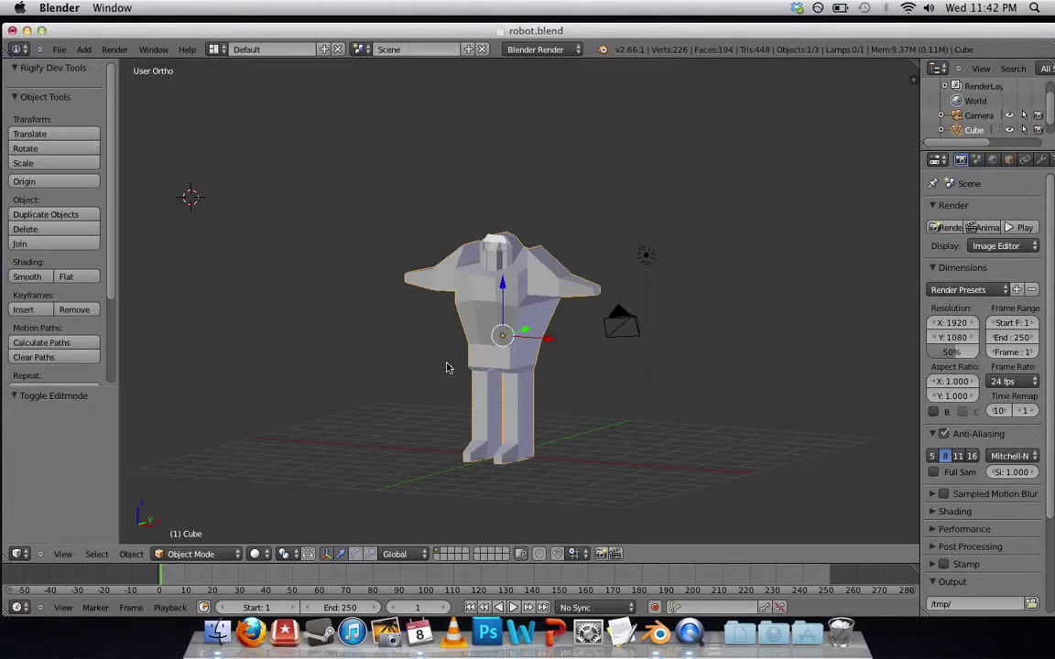
# Step: Add a Human (Meta-Rig) armature to the scene in the front view
pyautogui.press('KP_1')
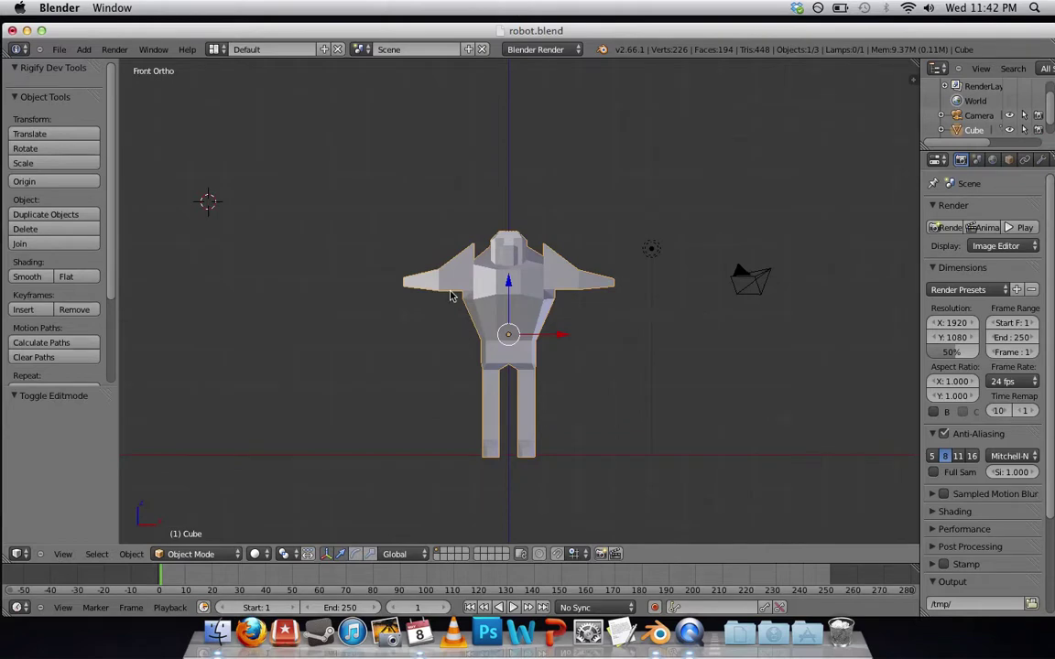
pyautogui.hotkey('shift', 'a')
pyautogui.moveTo(372, 298)
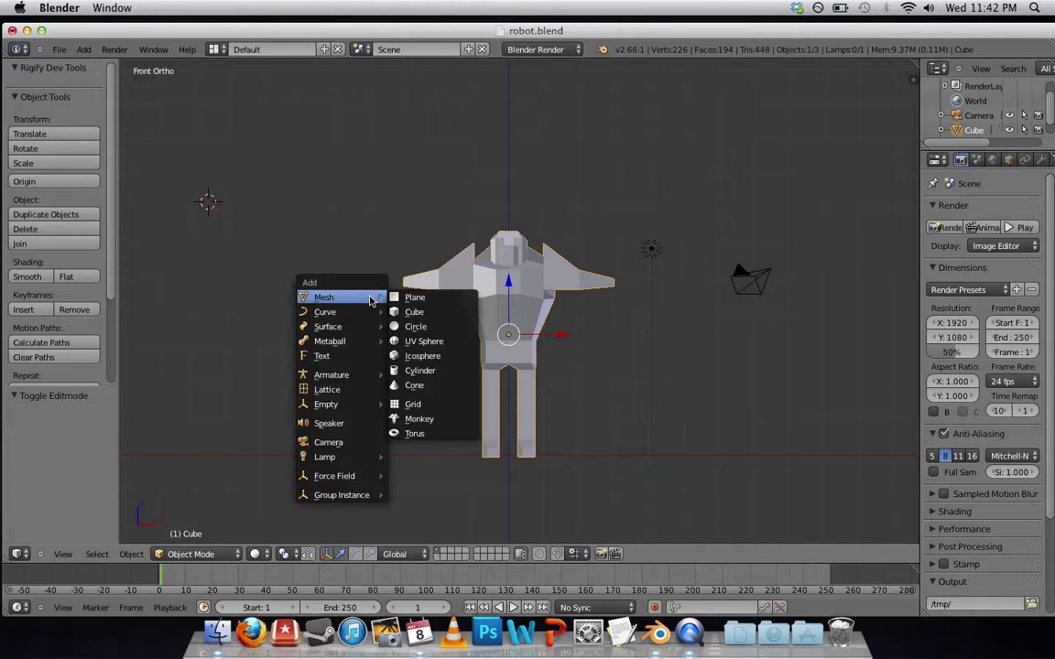
pyautogui.moveTo(359, 375)
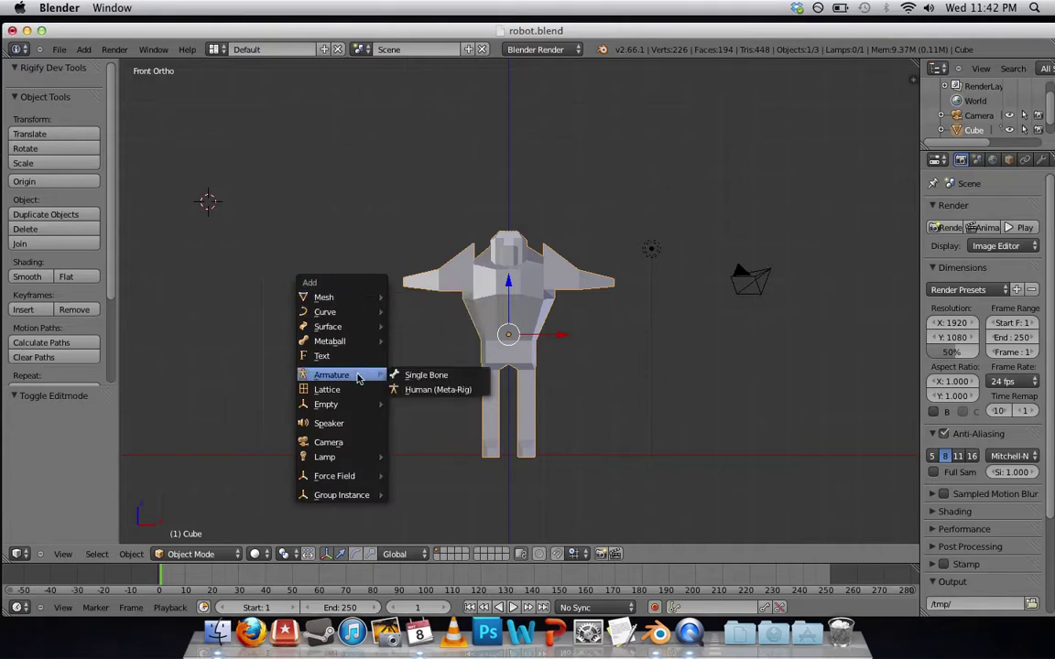
pyautogui.click(412, 390)
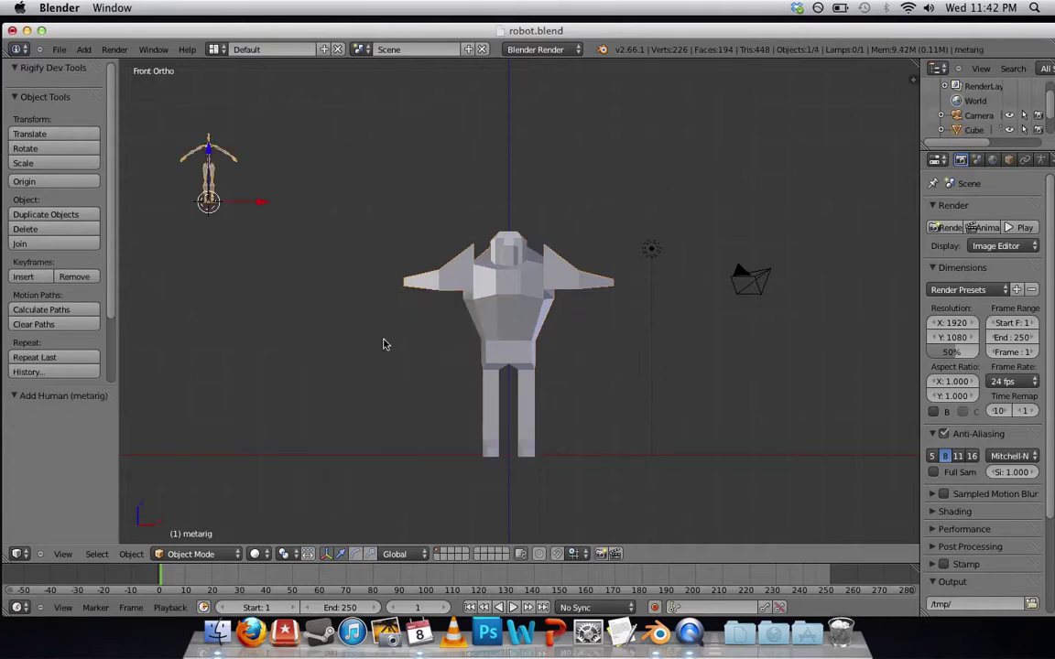
# Step: Move the meta-rig about 8.57 along X and about -7.23 along Z so it stands centered at the robot's feet
pyautogui.press('g')
pyautogui.press('x')
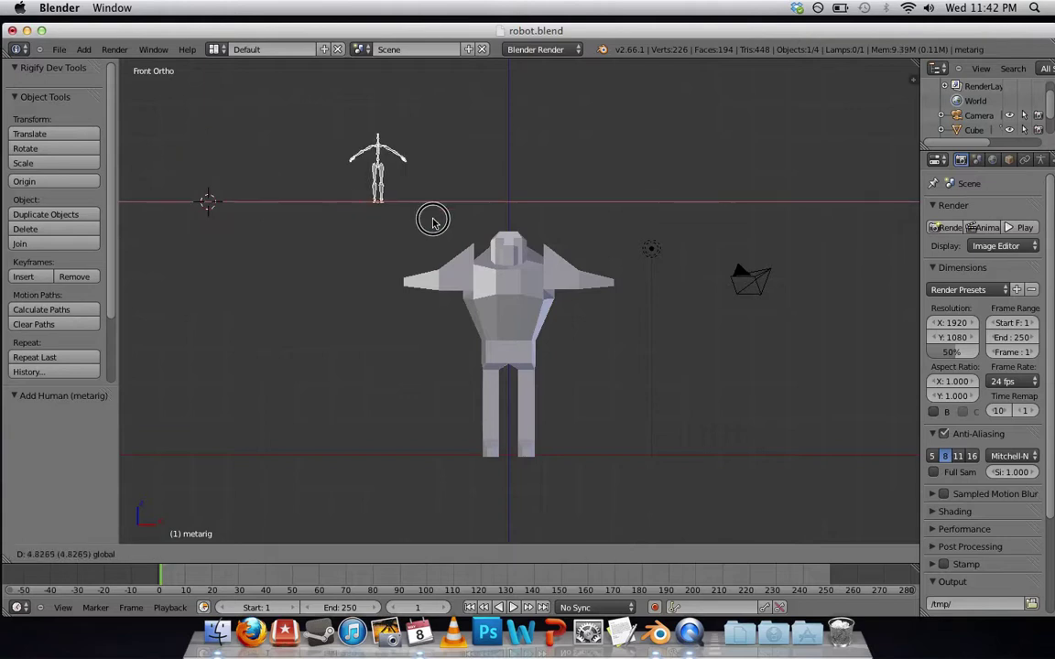
pyautogui.click(562, 228)
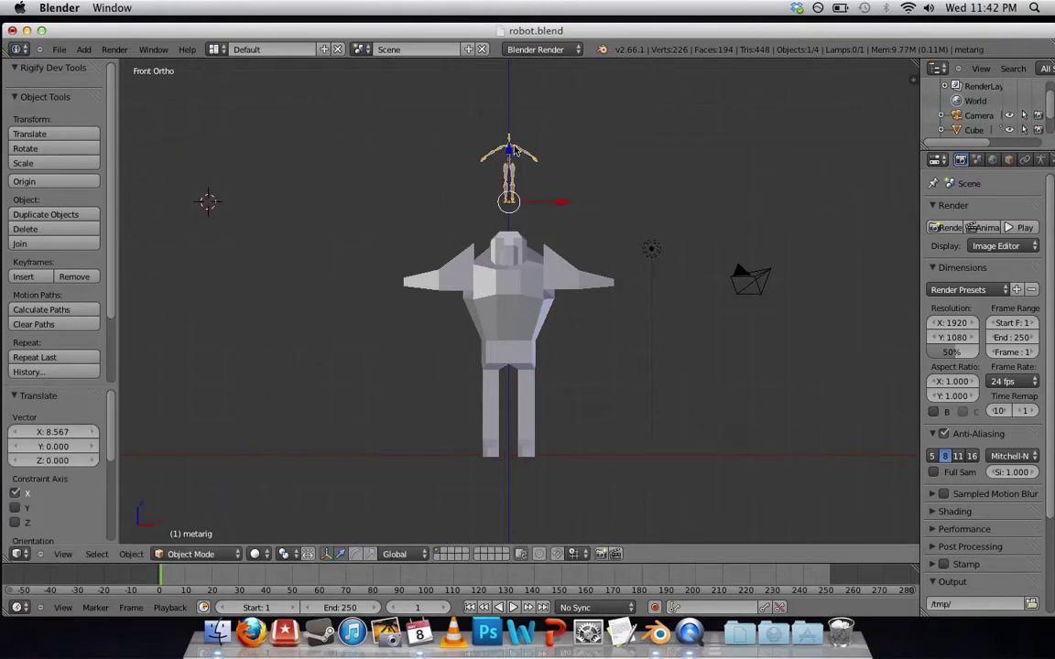
pyautogui.press('g')
pyautogui.press('z')
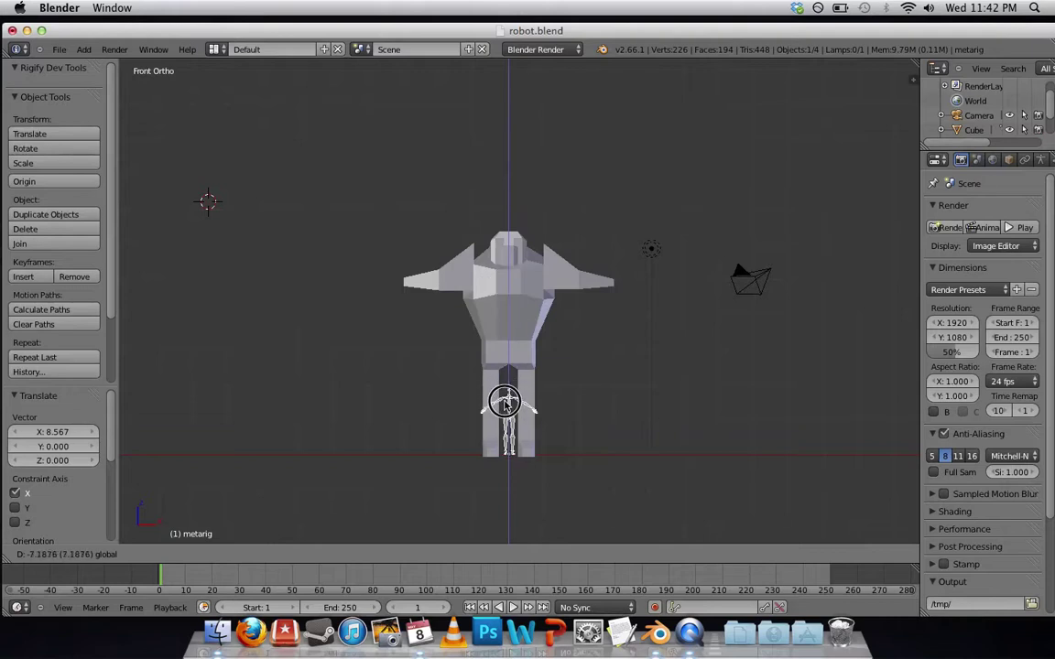
pyautogui.click(506, 404)
# Step: Show the scene in wireframe and move the meta-rig about 2.8 along Y into the robot's legs, checking front and side views
pyautogui.press('z')
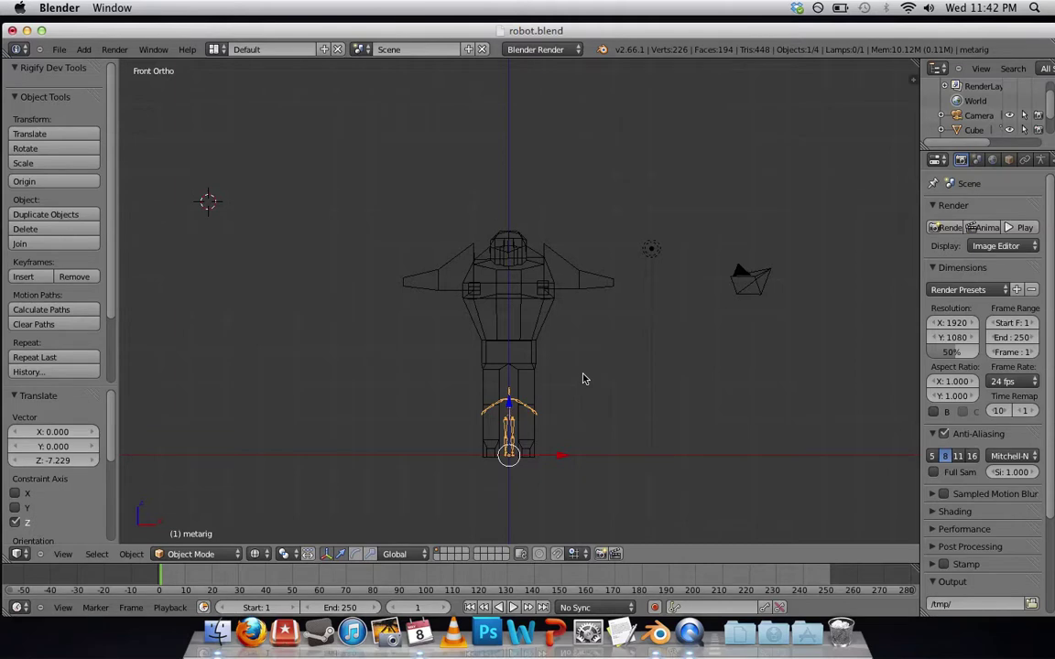
pyautogui.press('KP_3')
pyautogui.press('KP_1')
pyautogui.press('KP_3')
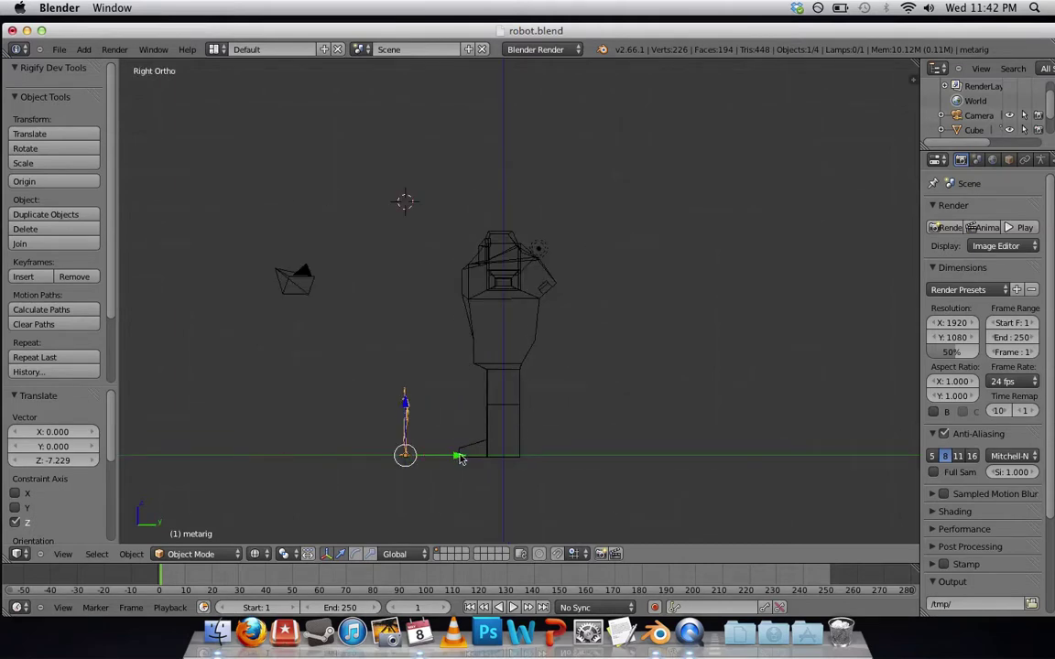
pyautogui.press('g')
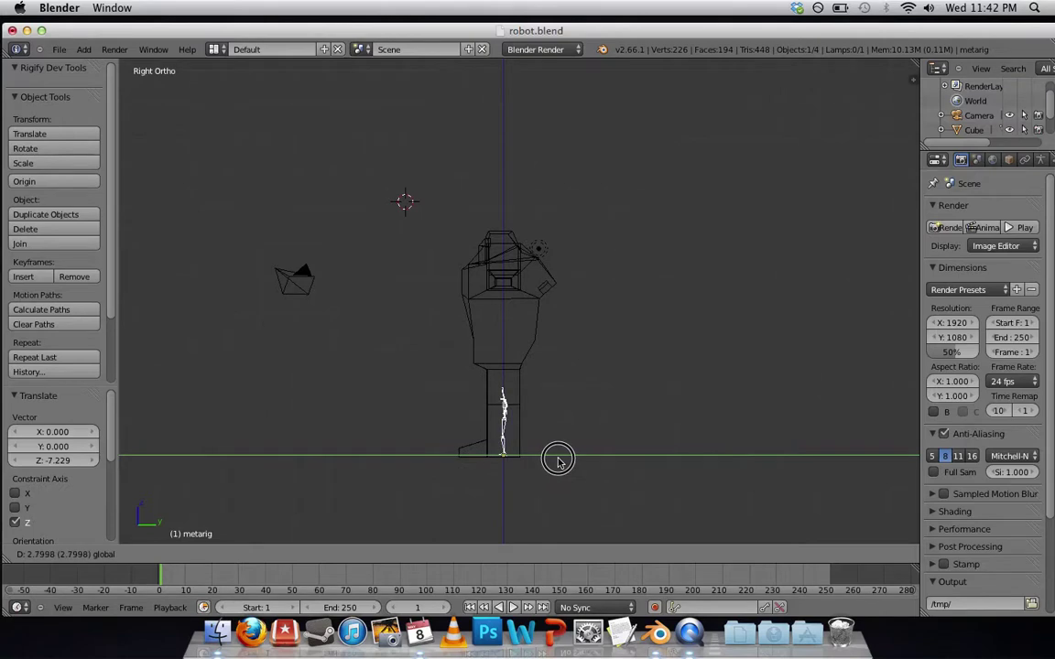
pyautogui.click(558, 462)
pyautogui.press('KP_1')
pyautogui.press('KP_3')
pyautogui.press('KP_1')
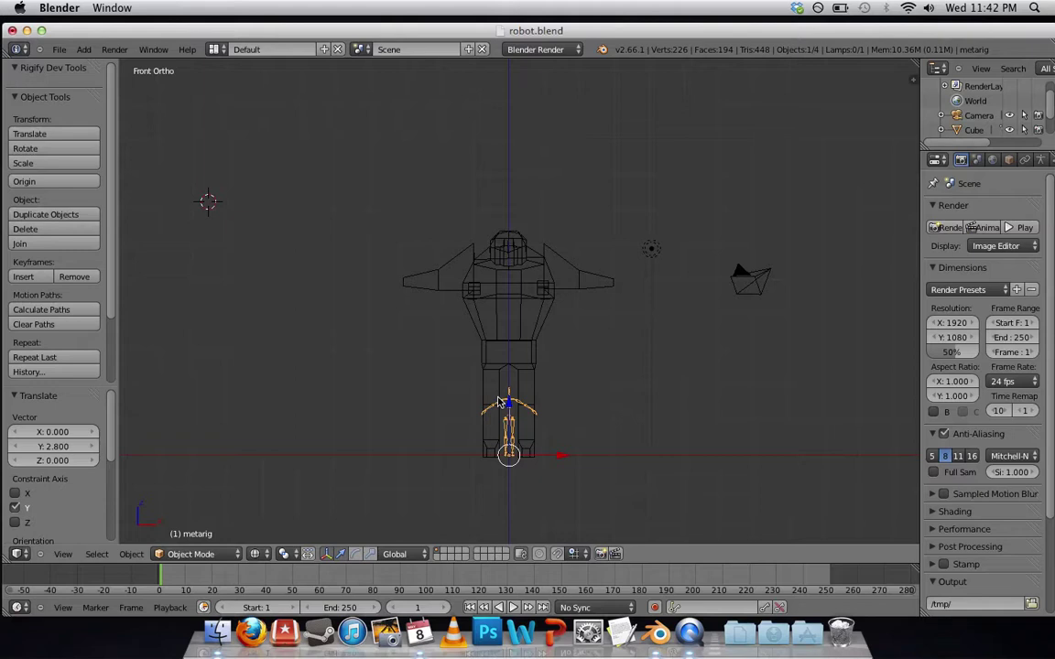
# Step: In Edit Mode, scale all meta-rig bones by about 3.27 and raise them about 2.42 along Z to match the robot's height
pyautogui.press('Tab')
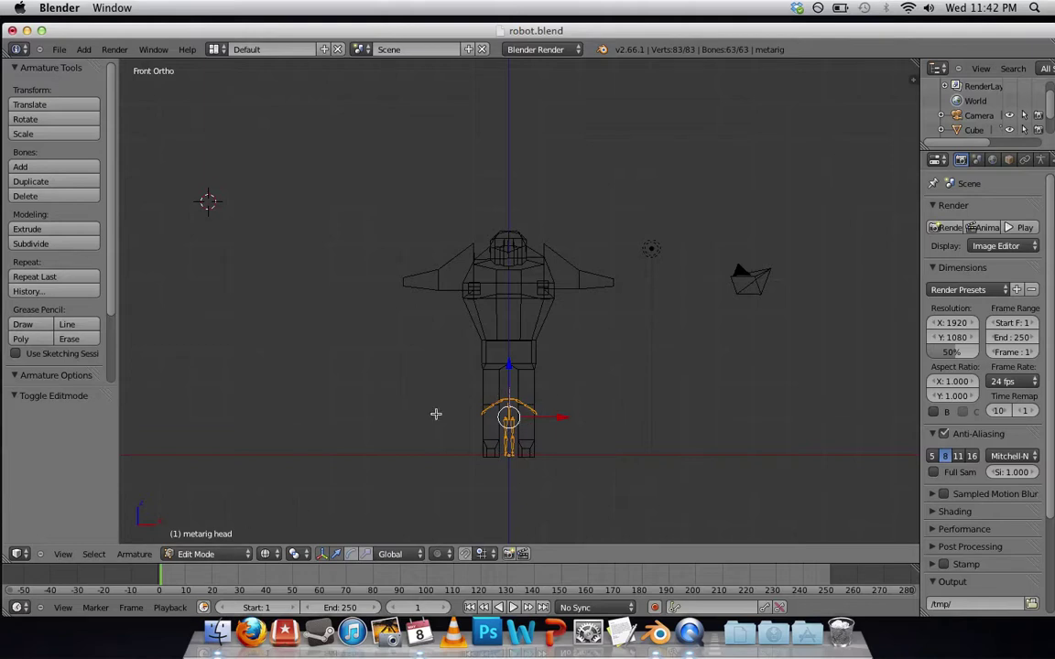
pyautogui.press('s')
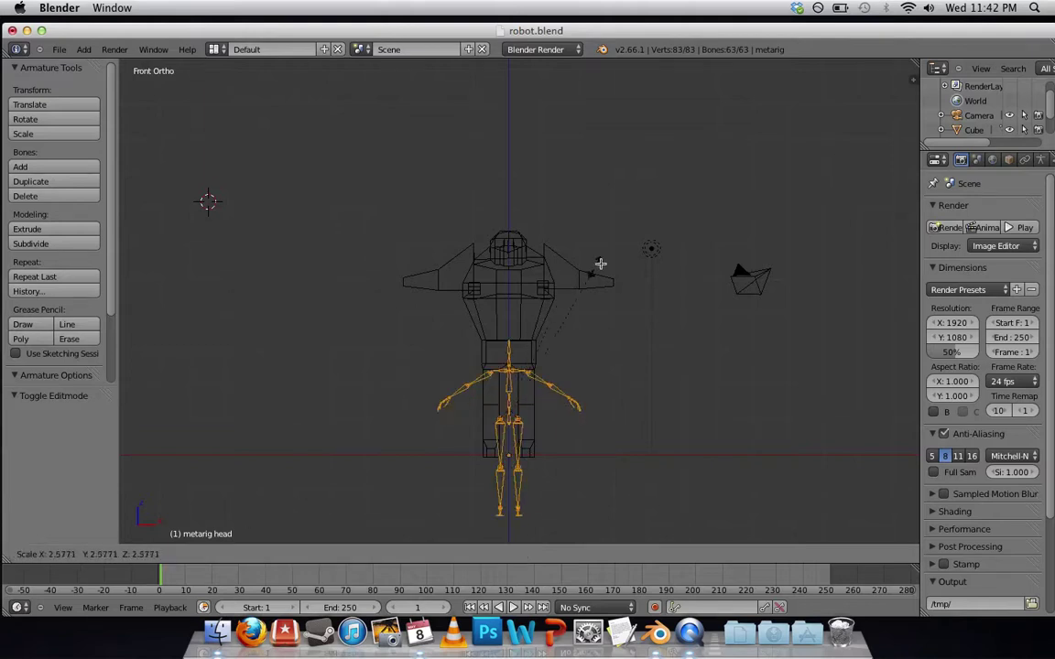
pyautogui.click(534, 296)
pyautogui.press('g')
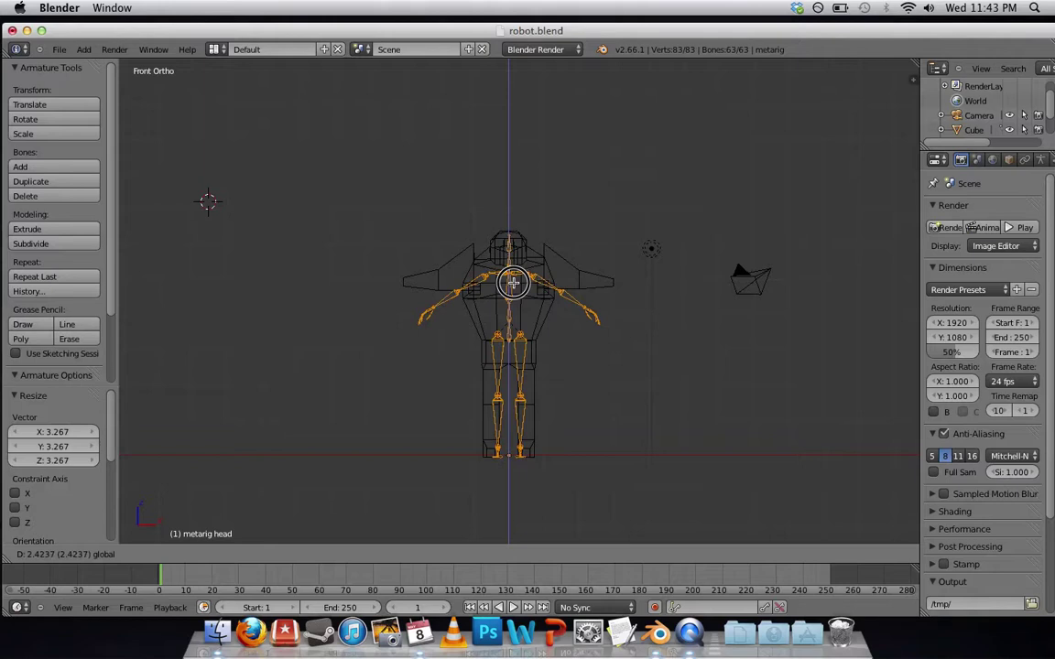
pyautogui.click(513, 284)
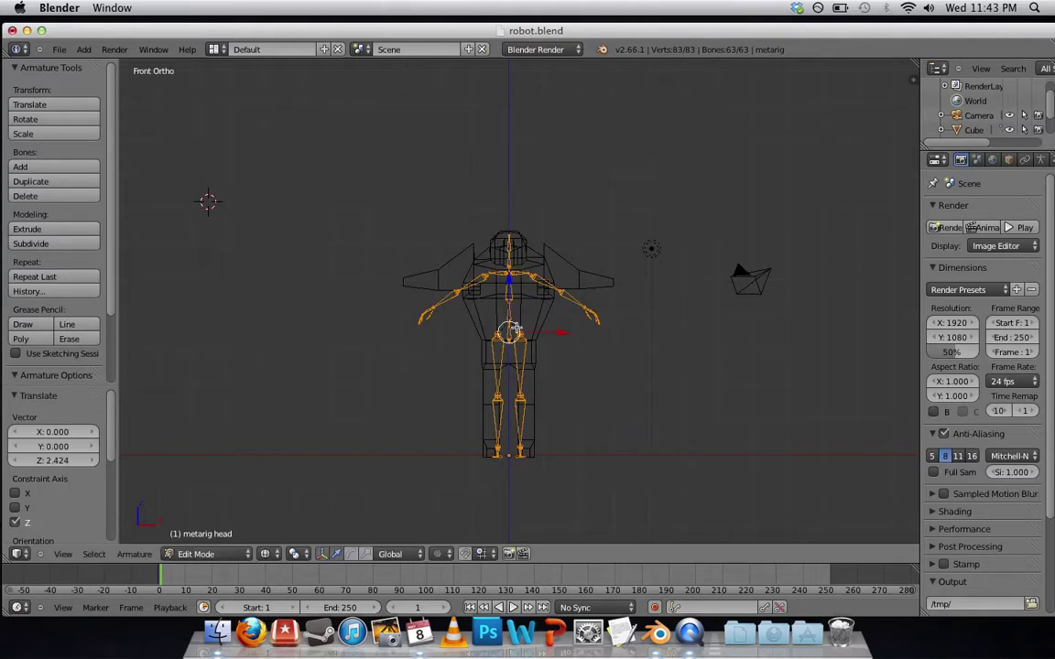
# Step: Scale all bones by about 1.46 along X so the leg bones sit inside the robot's legs
pyautogui.press('s')
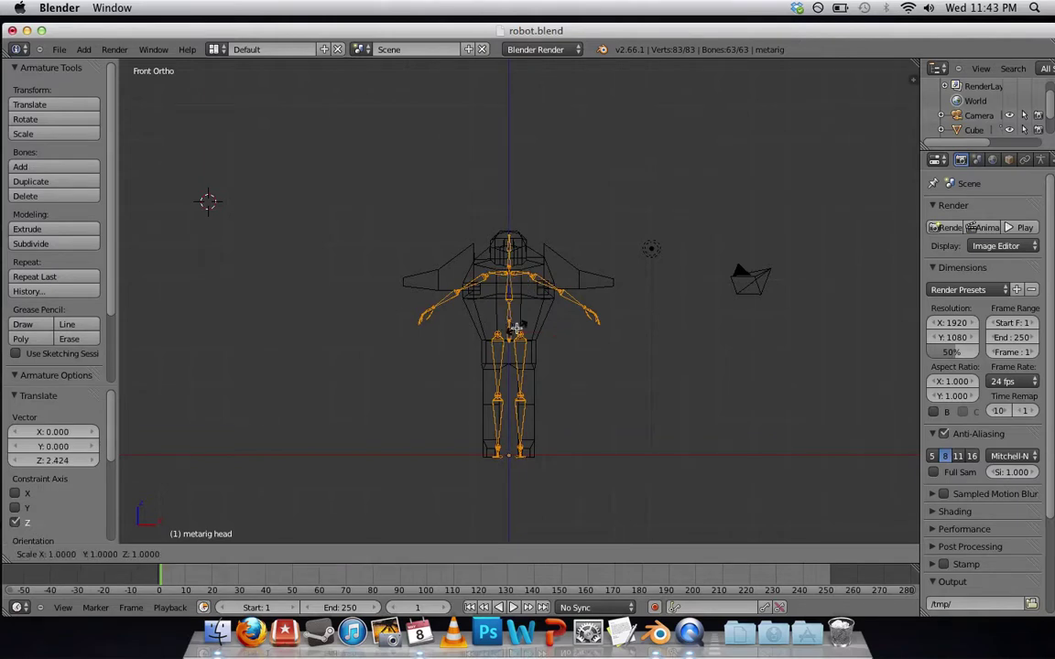
pyautogui.press('x')
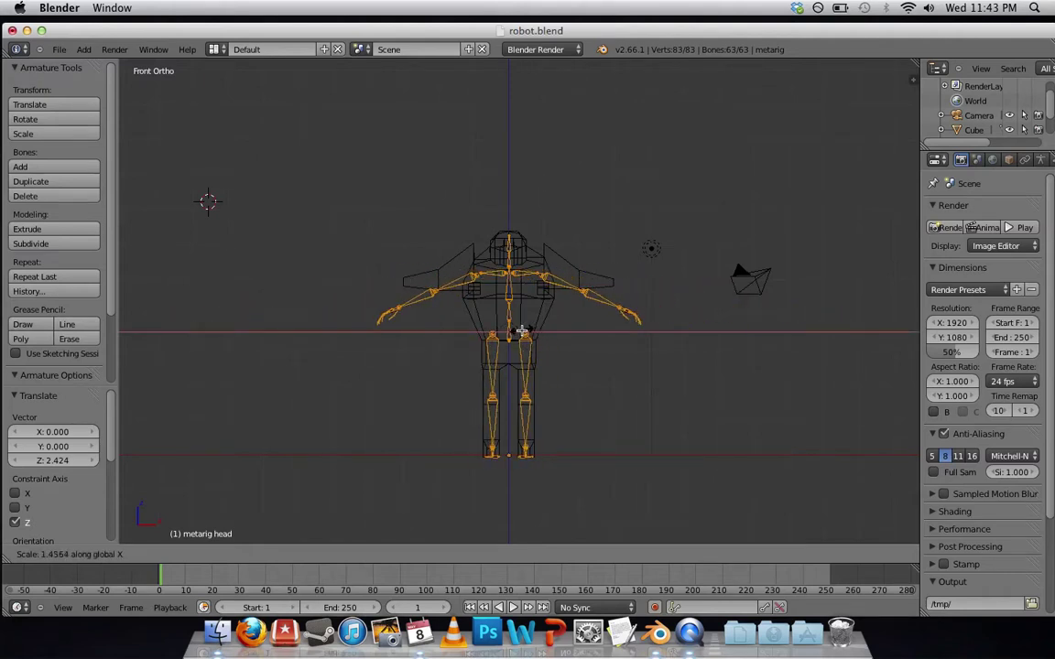
pyautogui.click(522, 331)
# Step: Enable X-Axis Mirror for the armature and lower the left shoulder bone's outer joint about 0.06 along Z
pyautogui.moveTo(628, 344)
pyautogui.mouseDown(button='middle')
pyautogui.moveTo(478, 358)
pyautogui.moveTo(617, 358)
pyautogui.moveTo(610, 348)
pyautogui.mouseUp(button='middle')
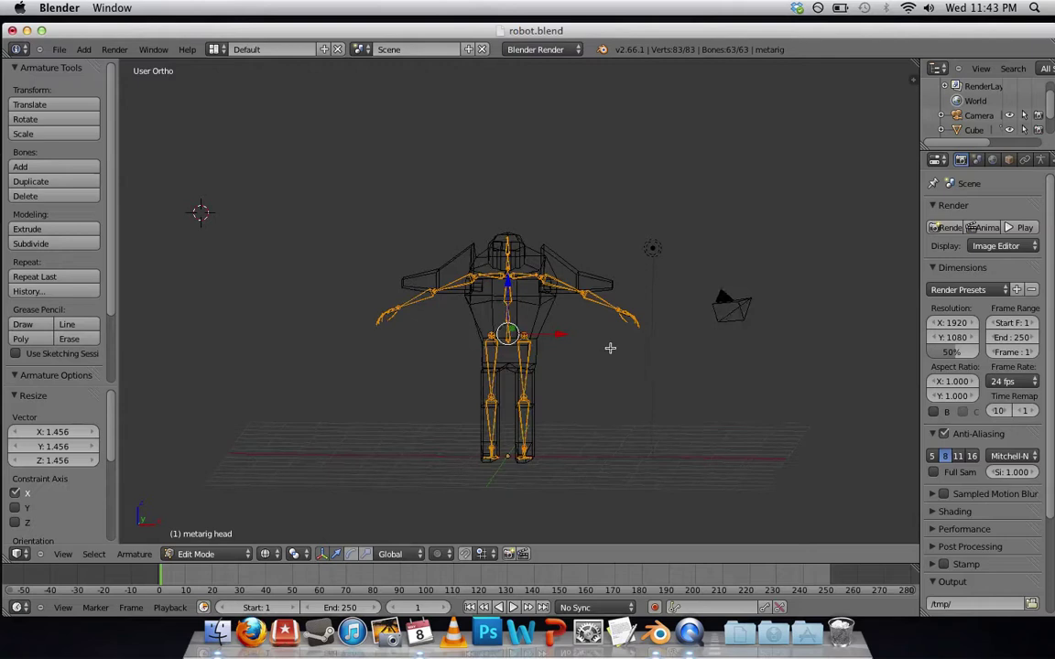
pyautogui.press('a')
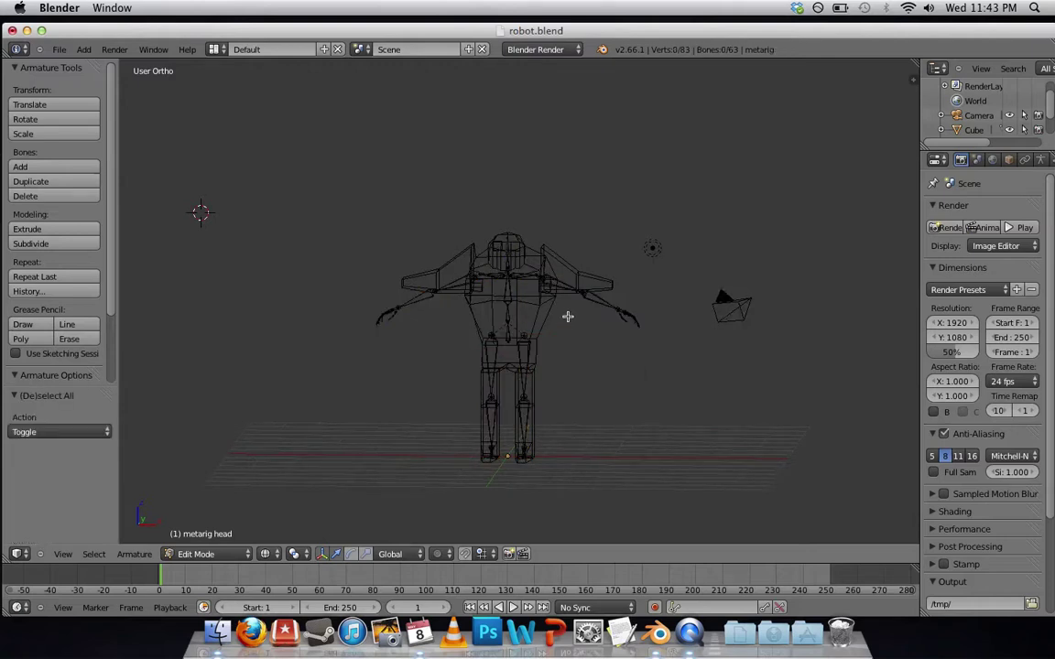
pyautogui.rightClick(535, 278)
pyautogui.moveTo(110, 227); pyautogui.dragTo(111, 289)
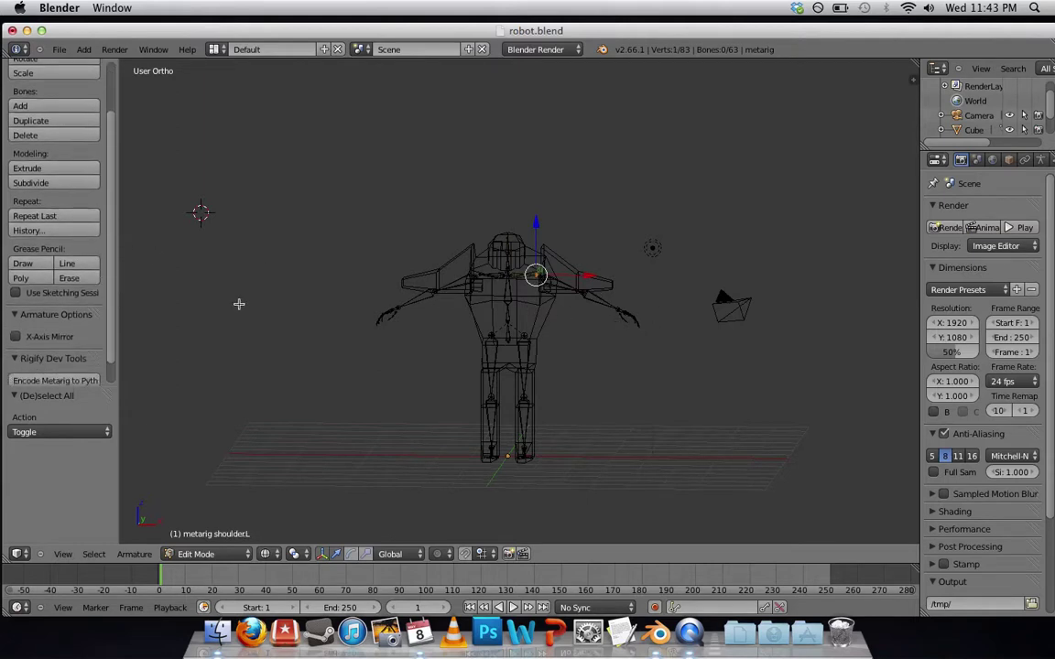
pyautogui.click(15, 336)
pyautogui.scroll(2, 443, 270)
pyautogui.scroll(3, 443, 271)
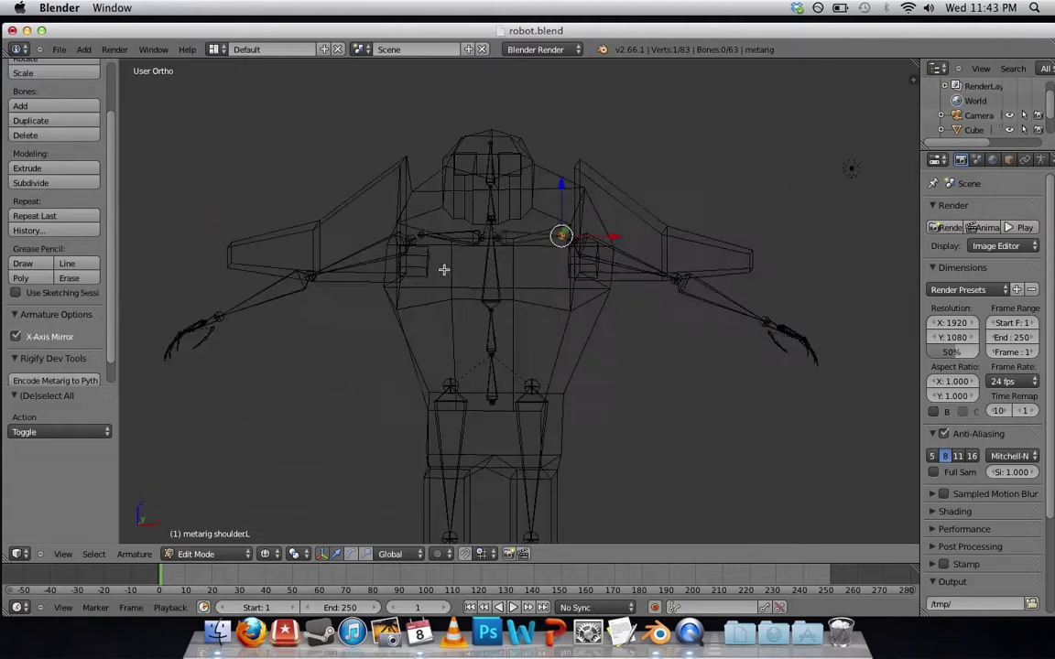
pyautogui.moveTo(561, 185); pyautogui.dragTo(596, 234)
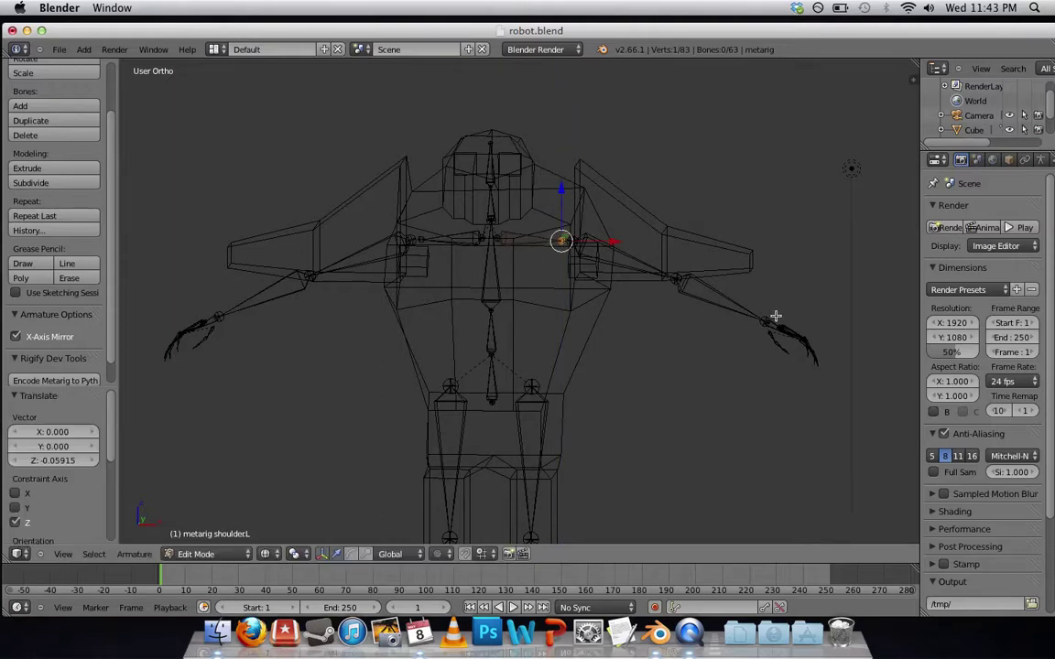
# Step: Move the left elbow joint about 0.17 inward along X and raise it to the middle of the robot's arm
pyautogui.rightClick(675, 279)
pyautogui.moveTo(732, 277); pyautogui.dragTo(716, 278)
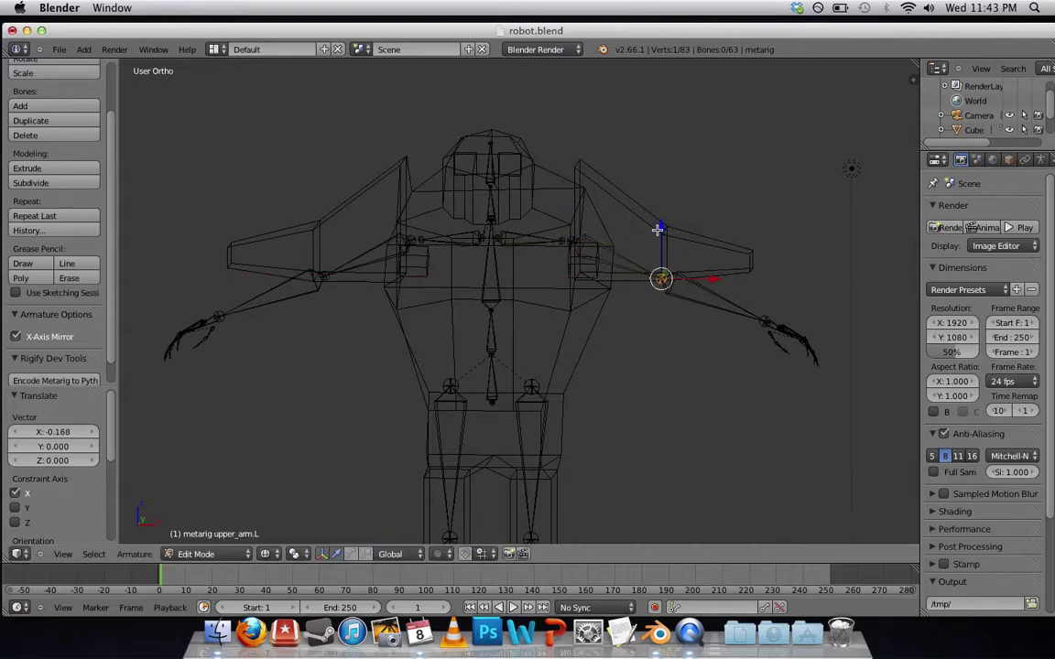
pyautogui.moveTo(663, 230); pyautogui.dragTo(663, 203)
pyautogui.moveTo(706, 247); pyautogui.dragTo(762, 207)
# Step: Reposition the left wrist joint and the hand bone's tip so both lie inside the end of the robot's arm
pyautogui.rightClick(766, 323)
pyautogui.moveTo(813, 261); pyautogui.dragTo(784, 212)
pyautogui.rightClick(789, 321)
pyautogui.moveTo(836, 264); pyautogui.dragTo(805, 264)
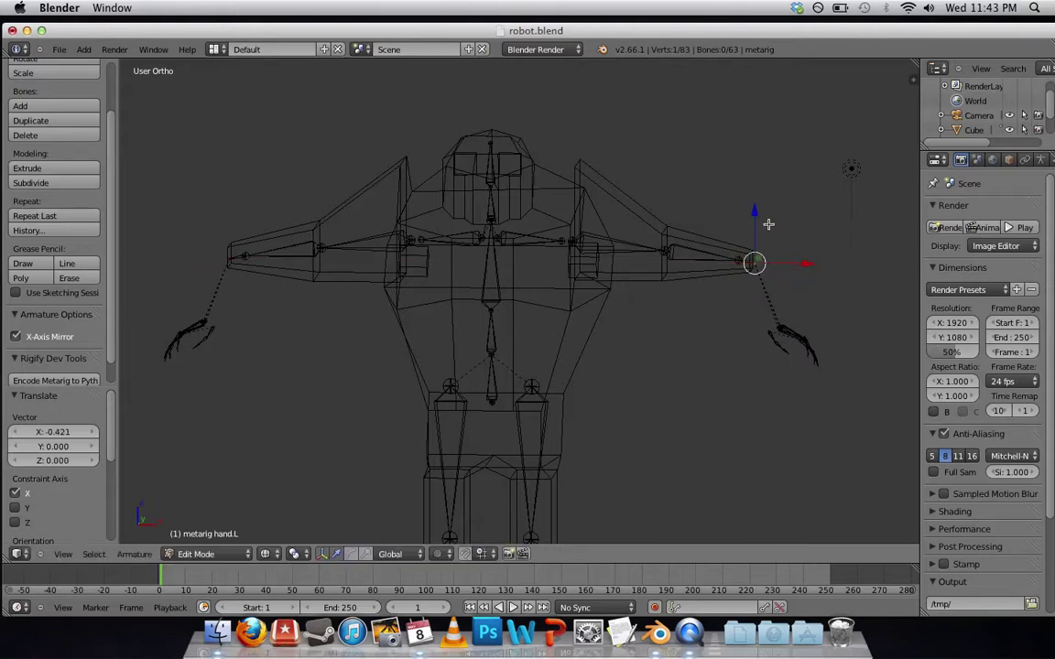
pyautogui.moveTo(754, 213); pyautogui.dragTo(759, 213)
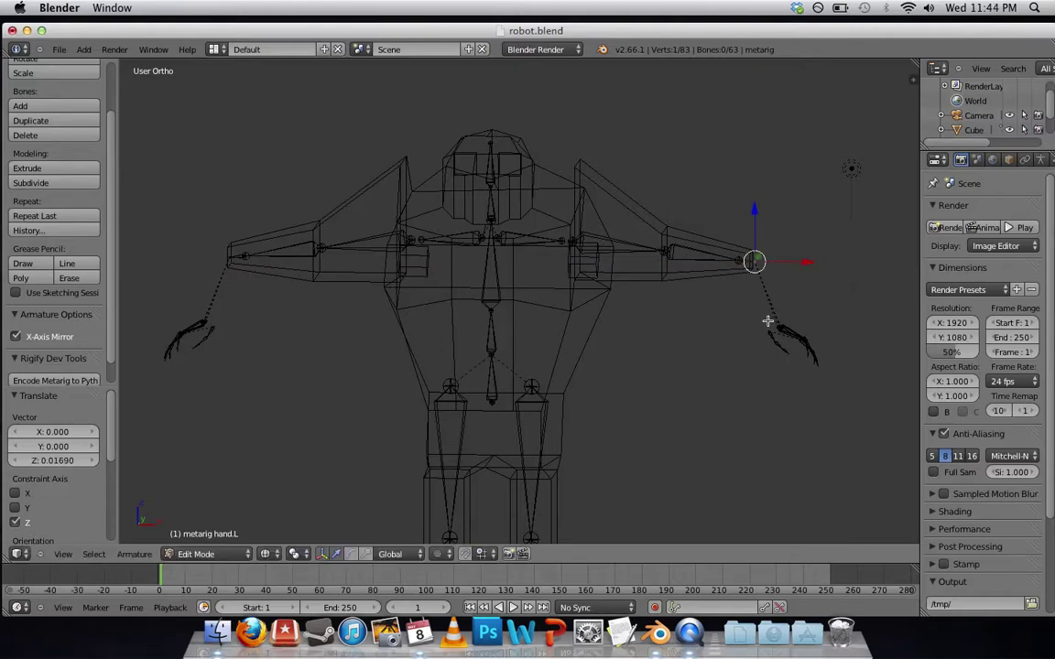
# Step: Box-select the detached palm and finger bones beyond the left hand bone and delete them
pyautogui.rightClick(744, 263)
pyautogui.rightClick(764, 282)
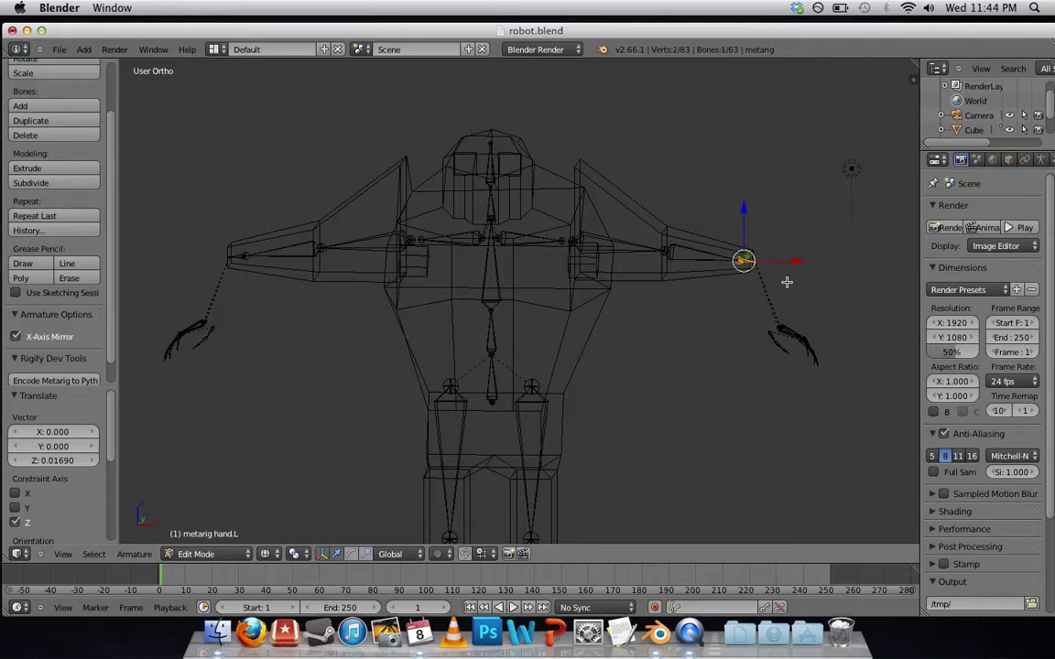
pyautogui.press('a')
pyautogui.press('b')
pyautogui.moveTo(754, 301); pyautogui.dragTo(847, 404)
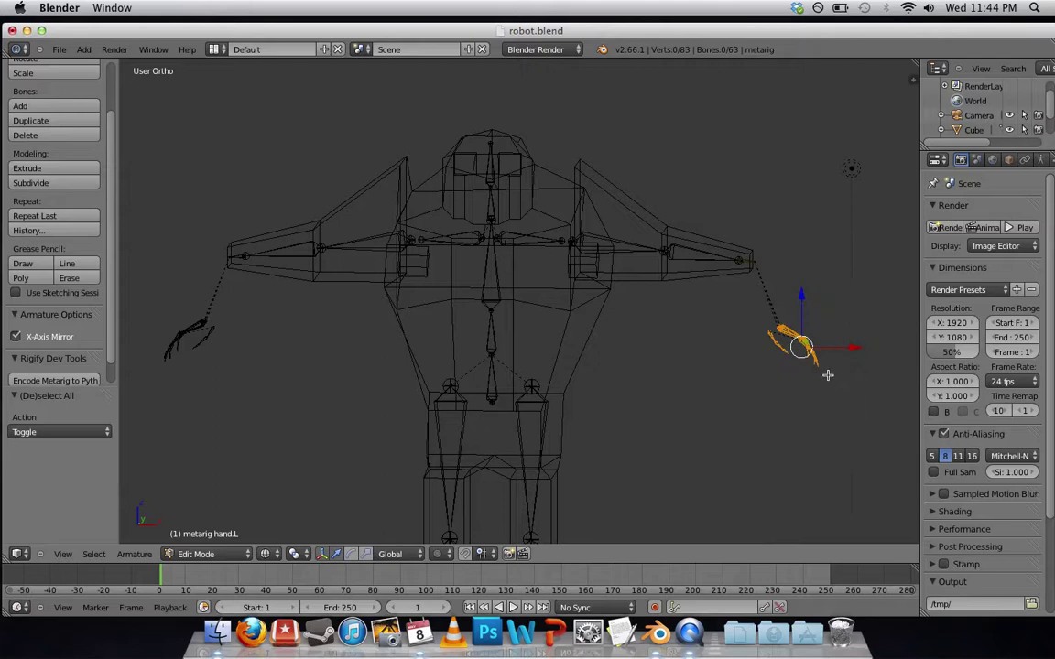
pyautogui.press('x')
pyautogui.click(772, 313)
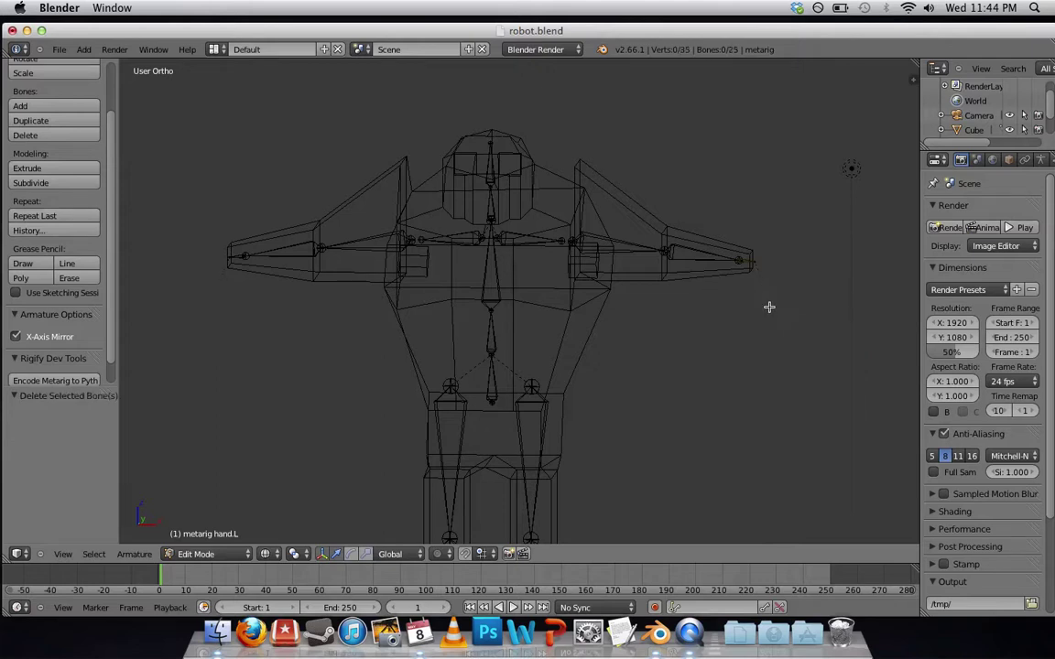
# Step: Move the upper joint of the left thigh bone about -1.01 along Z to the top of the robot's leg
pyautogui.rightClick(531, 452)
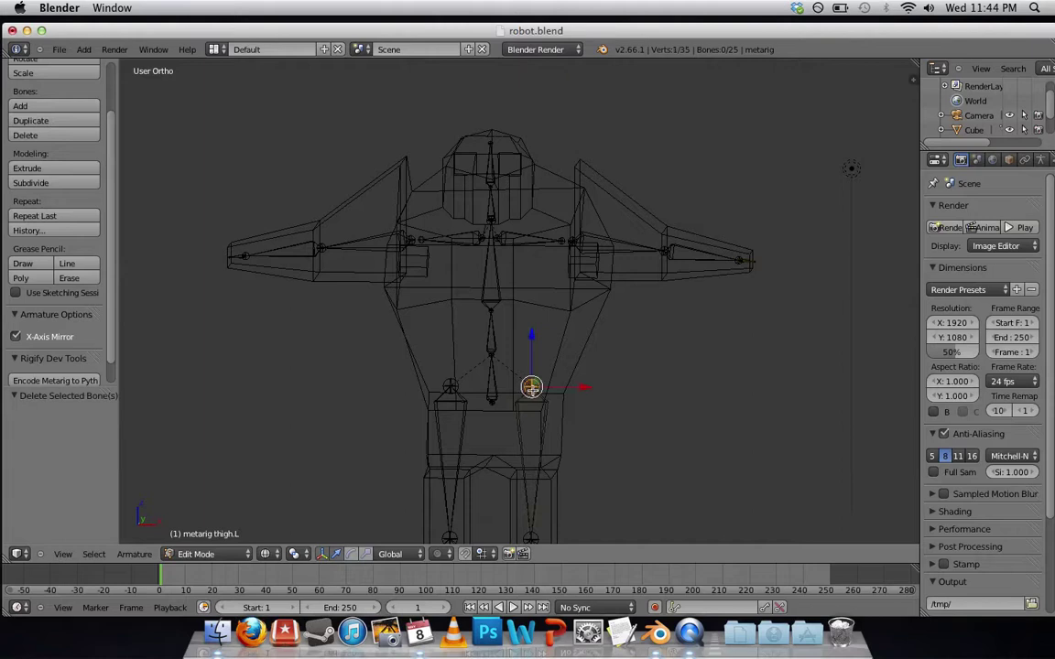
pyautogui.press('g')
pyautogui.press('z')
pyautogui.click(531, 425)
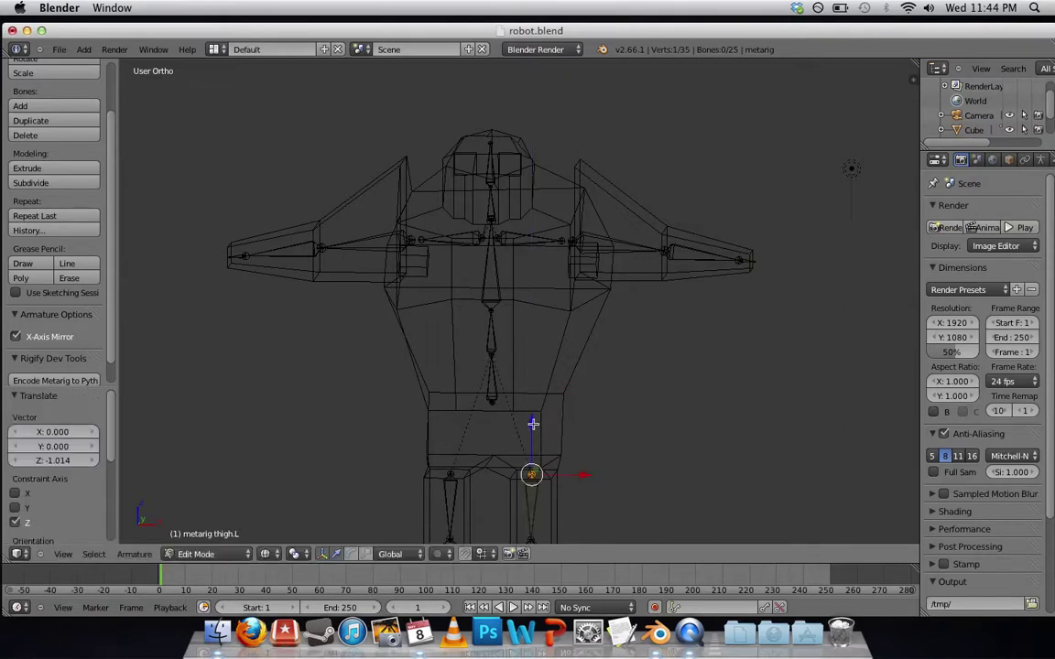
# Step: Move the hips and spine bones about -0.64 along Z to fit the robot's pelvis
pyautogui.rightClick(492, 310)
pyautogui.rightClick(492, 343)
pyautogui.rightClick(492, 311)
pyautogui.press('g')
pyautogui.press('z')
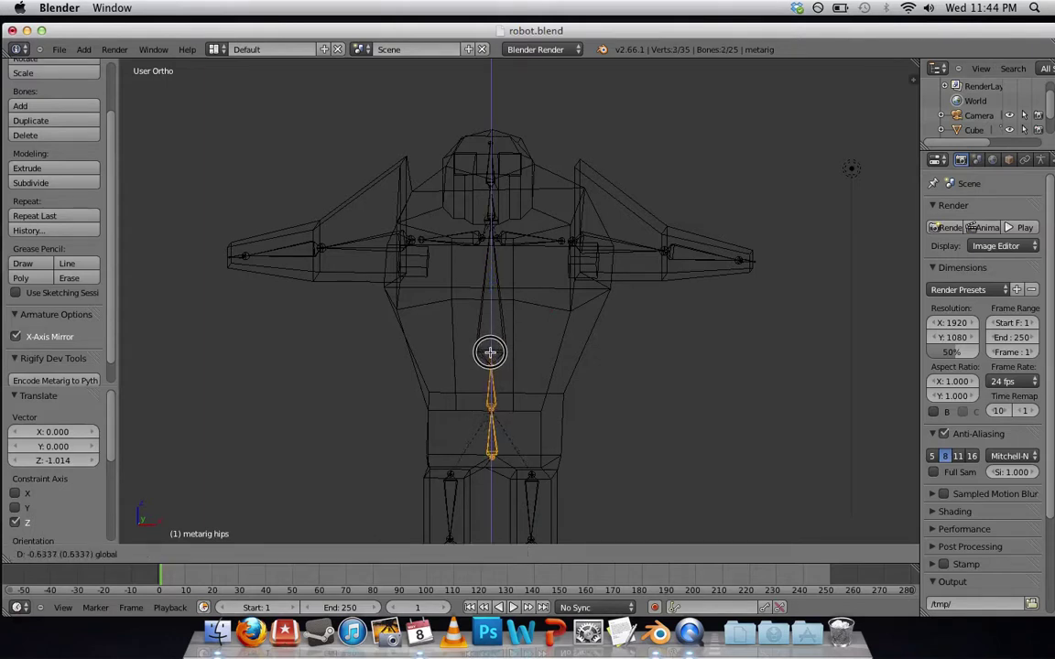
pyautogui.click(490, 352)
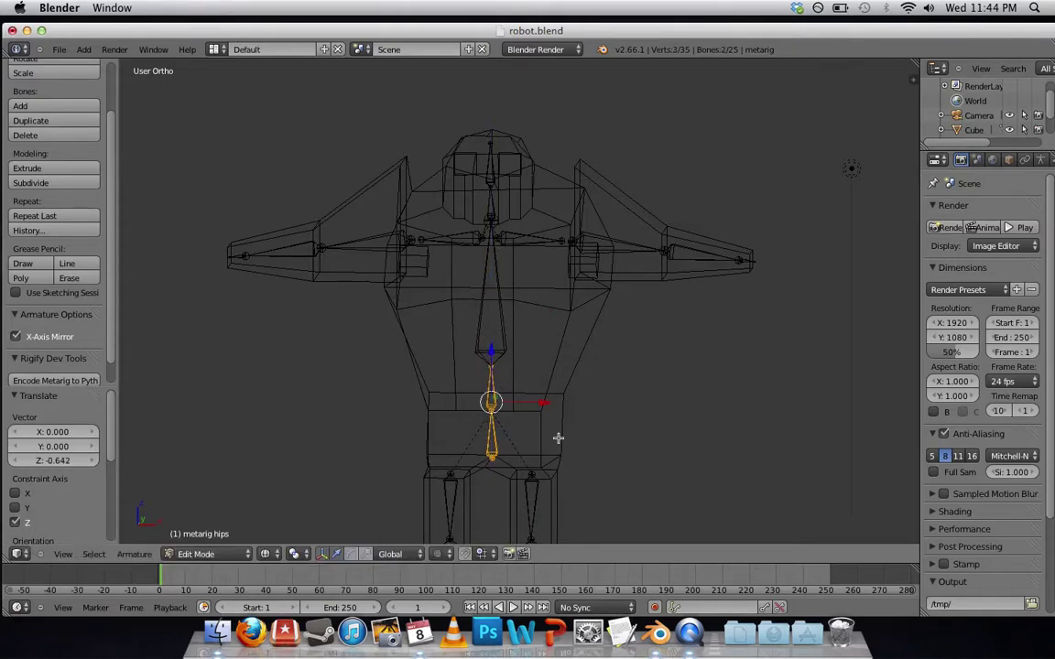
# Step: Move the left knee joint about -0.29 along Z to the edge loop in the middle of the robot's leg
pyautogui.scroll(-10, 558, 438)
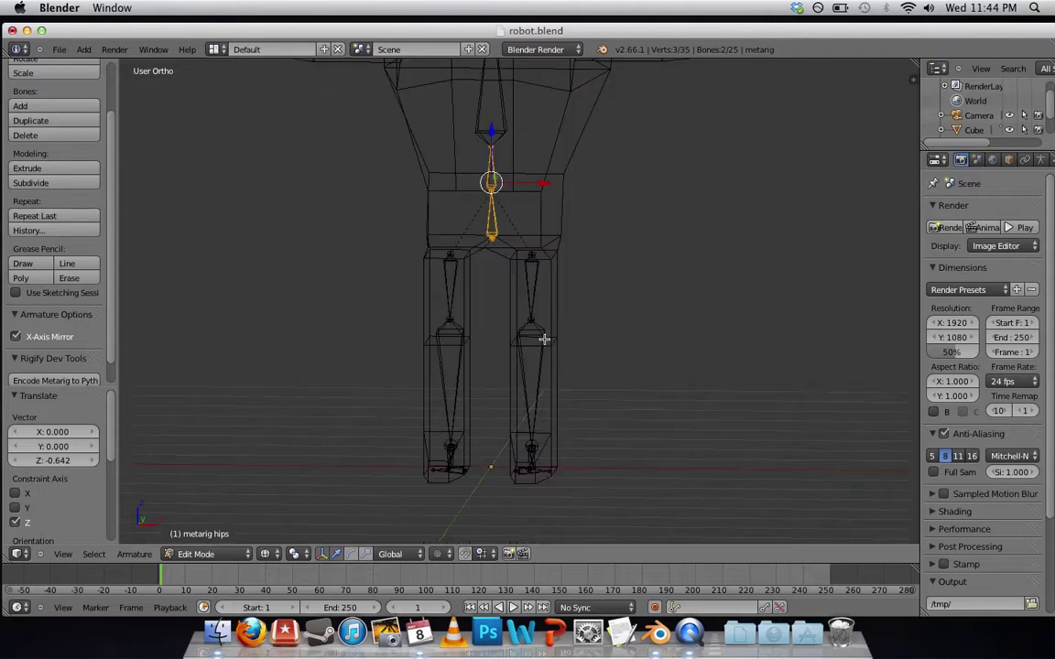
pyautogui.rightClick(533, 322)
pyautogui.press('g')
pyautogui.press('z')
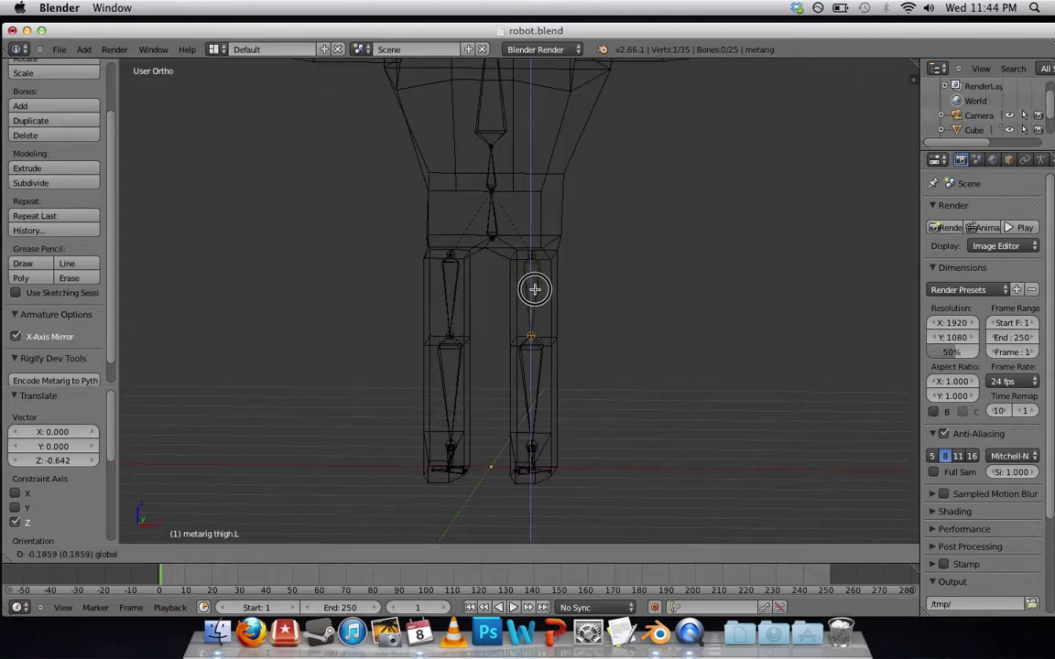
pyautogui.click(533, 293)
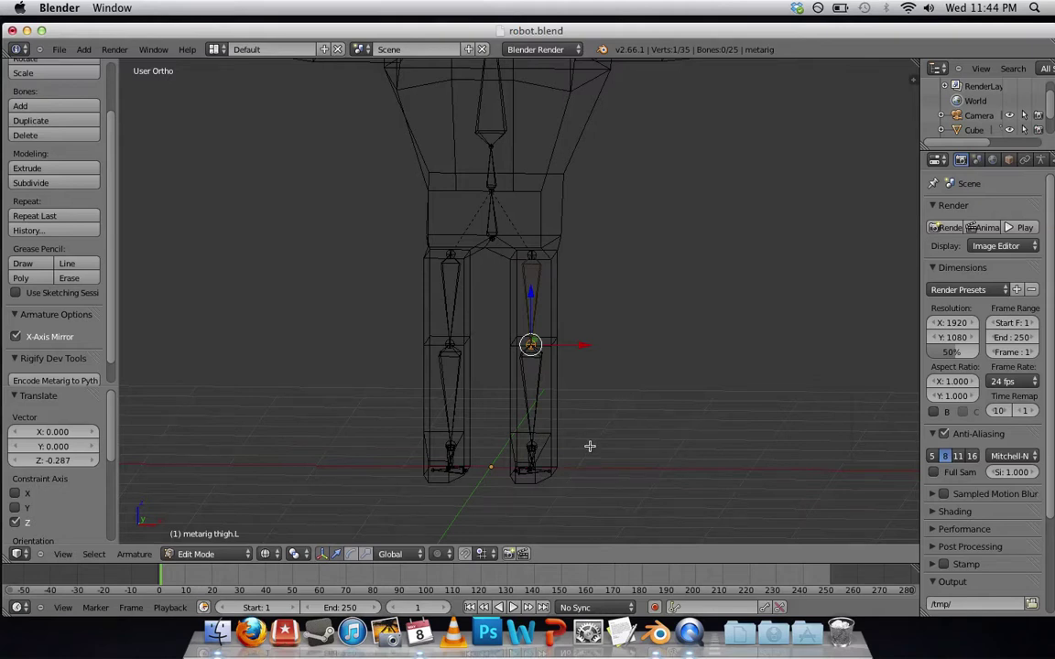
# Step: In the right side view, move the tip of the left toe bone about -0.66 along Y to the front of the robot's foot
pyautogui.press('KP_3')
pyautogui.rightClick(455, 465)
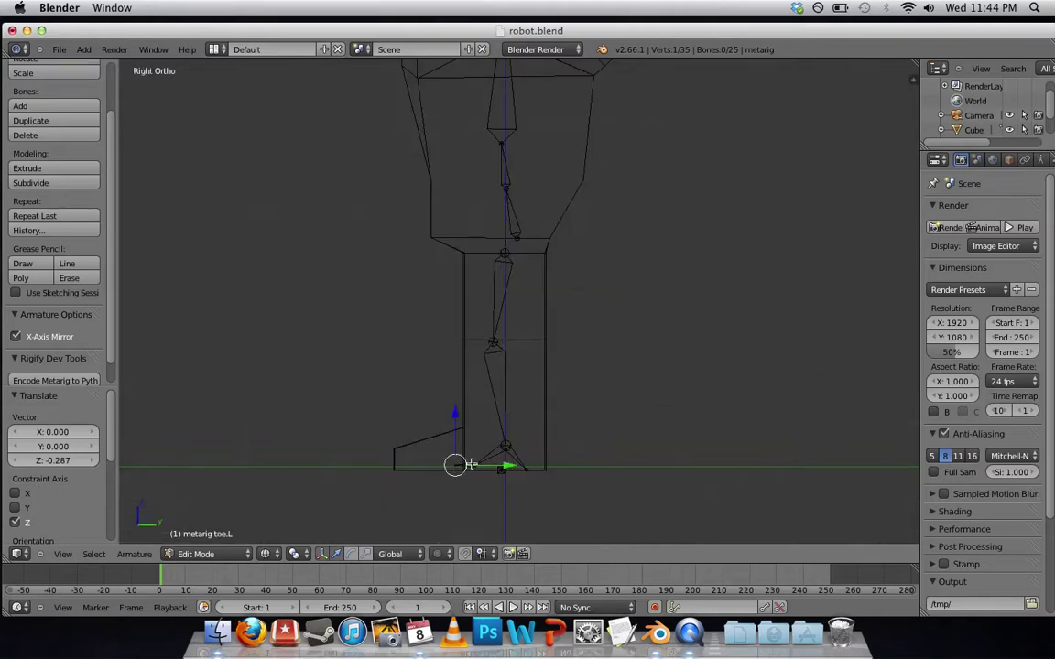
pyautogui.press('g')
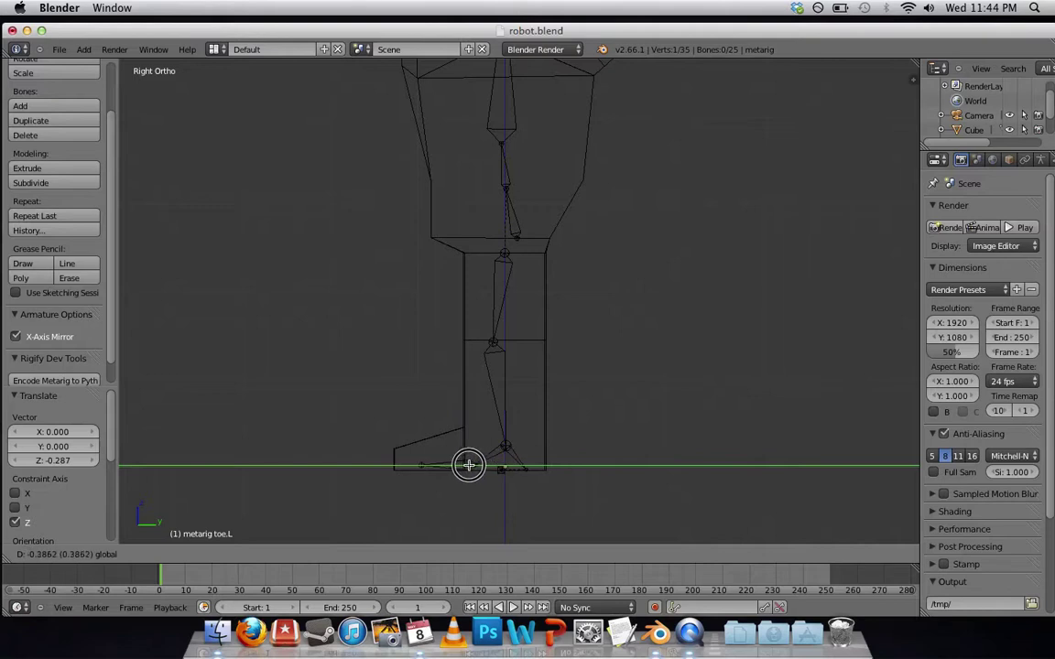
pyautogui.click(395, 462)
# Step: Slide the left foot's ball joint along Y to the leg's front edge and the heel bone's end about 0.23 along Y to its back edge
pyautogui.rightClick(471, 461)
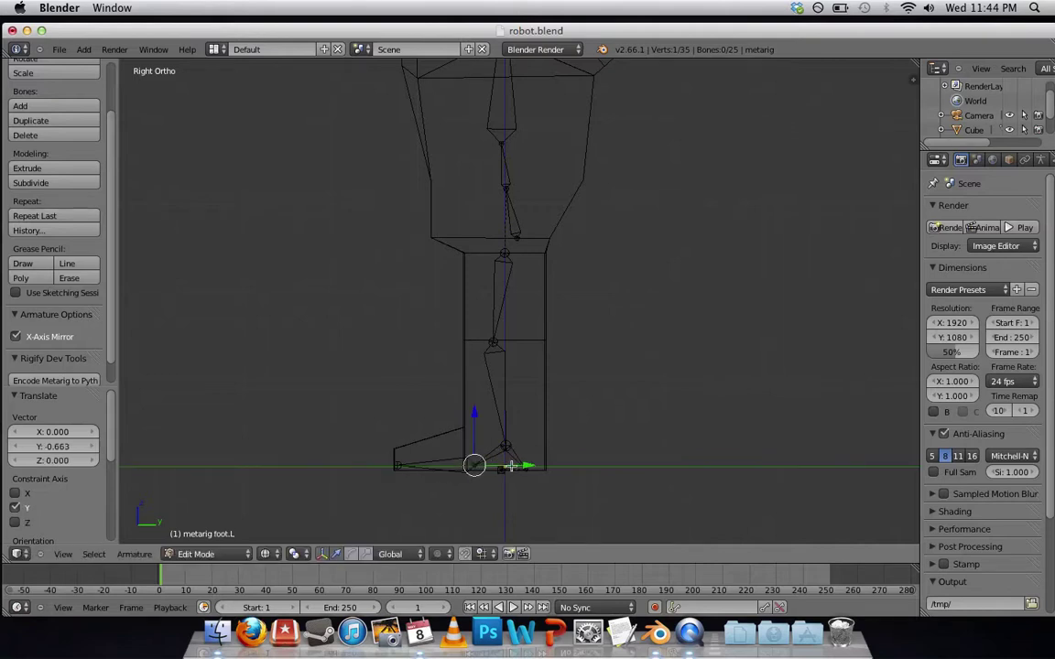
pyautogui.press('g')
pyautogui.press('y')
pyautogui.click(515, 462)
pyautogui.rightClick(525, 470)
pyautogui.moveTo(577, 470); pyautogui.dragTo(599, 470)
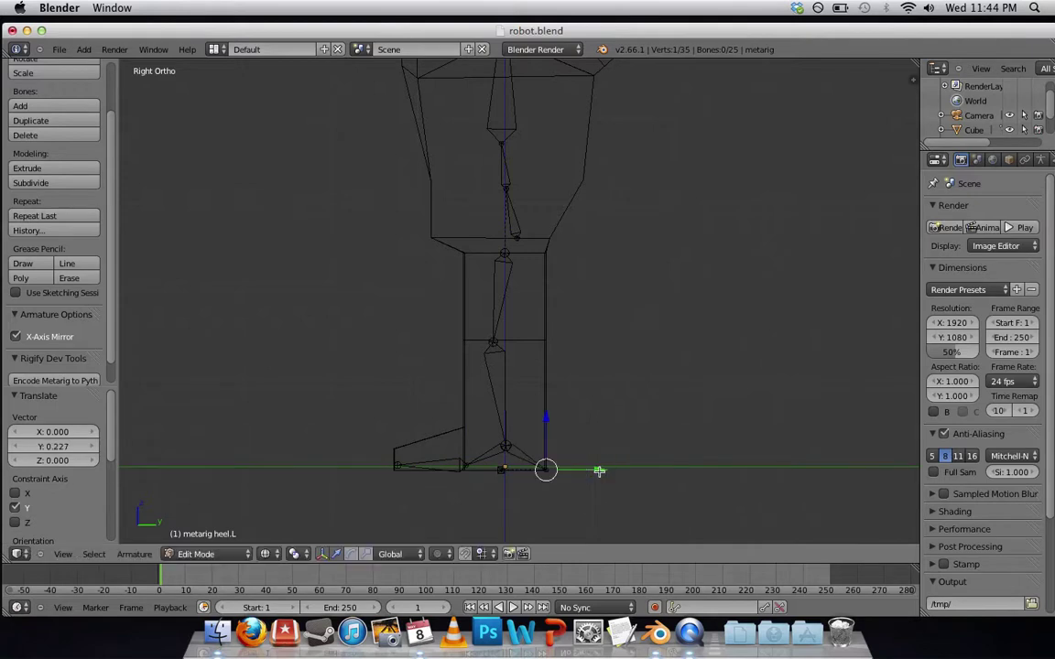
# Step: In the front view, move the upper joint of the left upper arm bone outward along X and up along Z
pyautogui.press('KP_1')
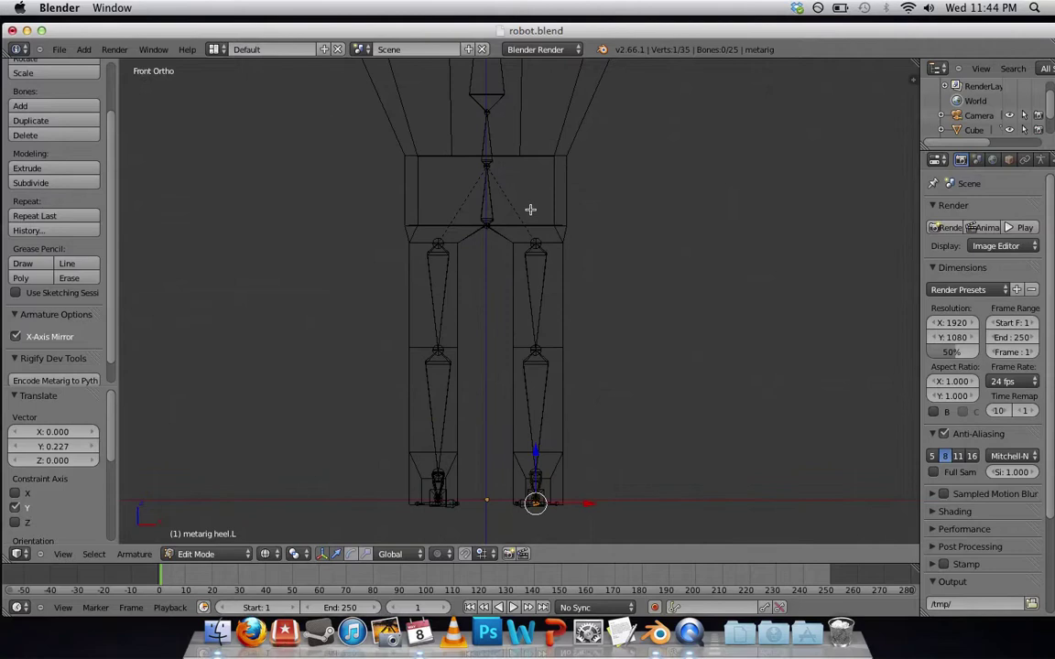
pyautogui.keyDown('shift'); pyautogui.moveTo(548, 289); pyautogui.dragTo(552, 326, button='middle'); pyautogui.keyUp('shift')
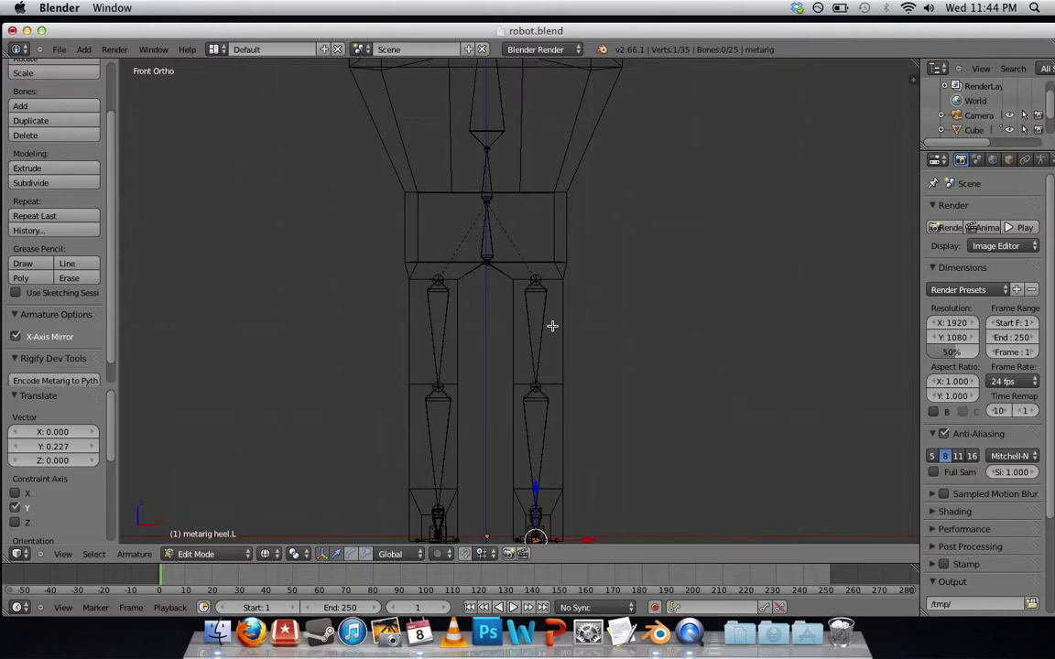
pyautogui.scroll(-5, 552, 326)
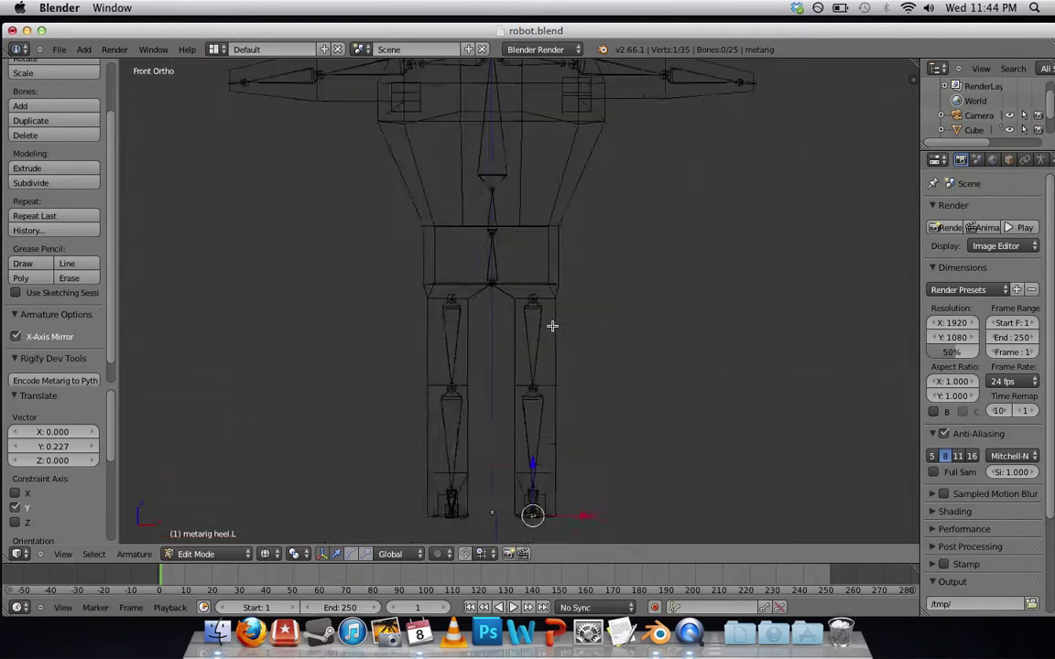
pyautogui.scroll(2, 527, 229)
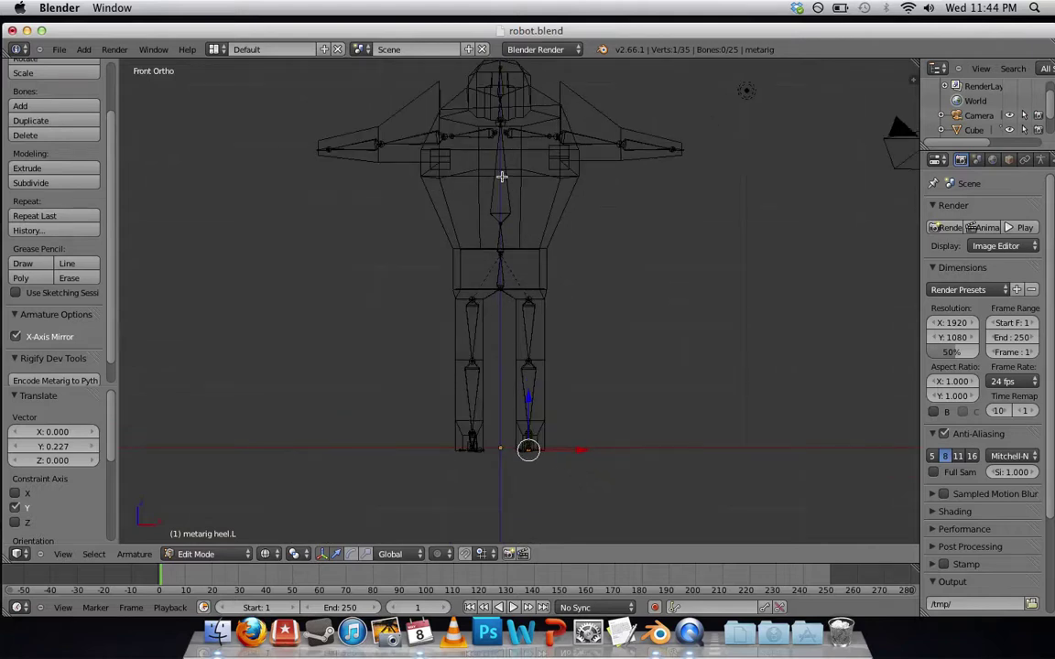
pyautogui.rightClick(558, 136)
pyautogui.moveTo(600, 136); pyautogui.dragTo(616, 135)
pyautogui.moveTo(569, 104); pyautogui.dragTo(552, 71)
# Step: Move the outer end of the left shoulder bone about 0.12 along X and adjust its height by about -0.10 along Z
pyautogui.rightClick(549, 137)
pyautogui.press('g')
pyautogui.press('x')
pyautogui.click(556, 118)
pyautogui.press('g')
pyautogui.press('z')
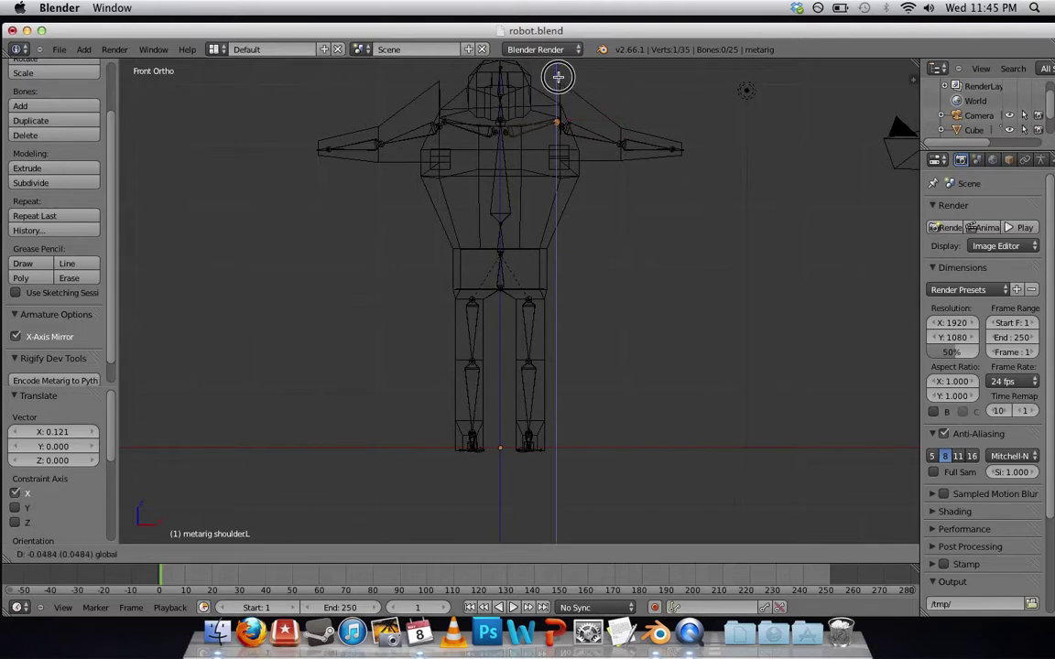
pyautogui.click(621, 122)
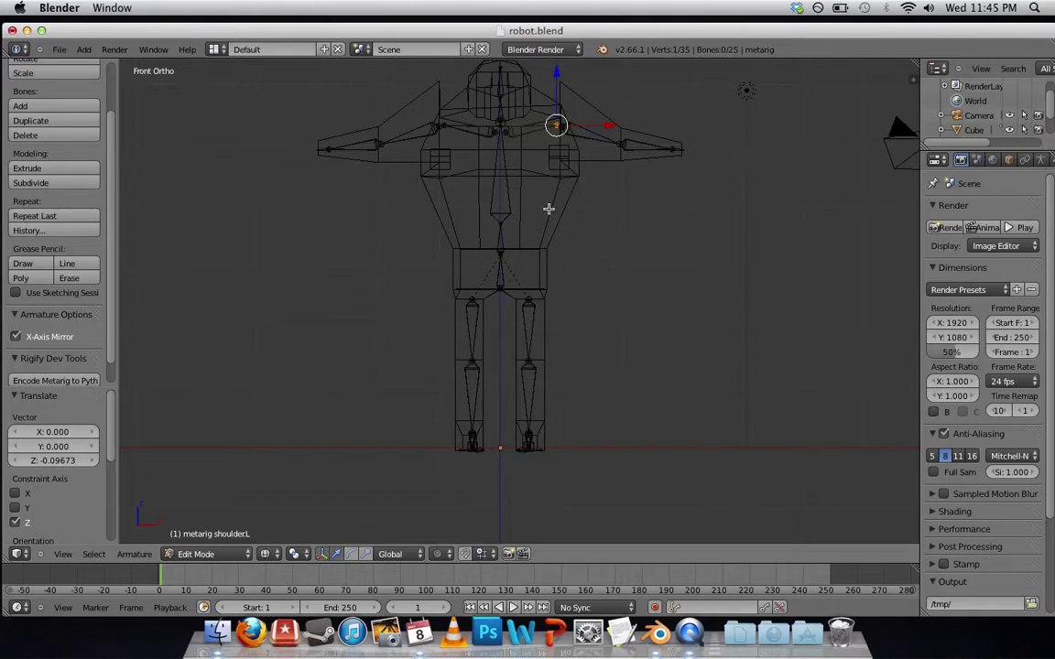
# Step: Return to Object Mode and move the whole meta-rig about 6.58 along X, clear of the robot
pyautogui.press('Tab')
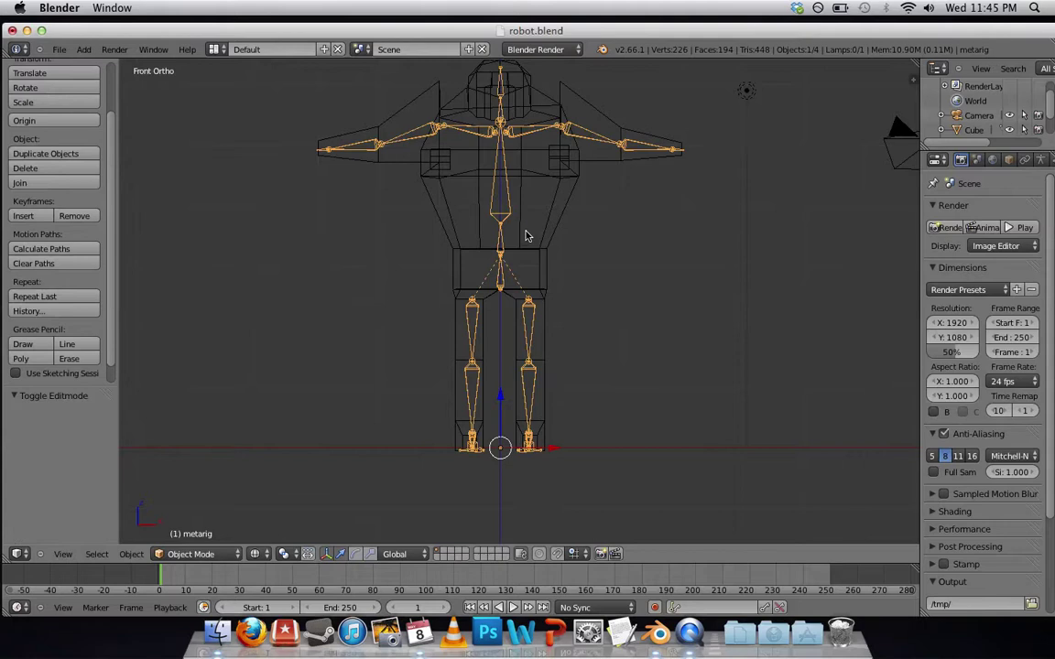
pyautogui.scroll(-3, 548, 254)
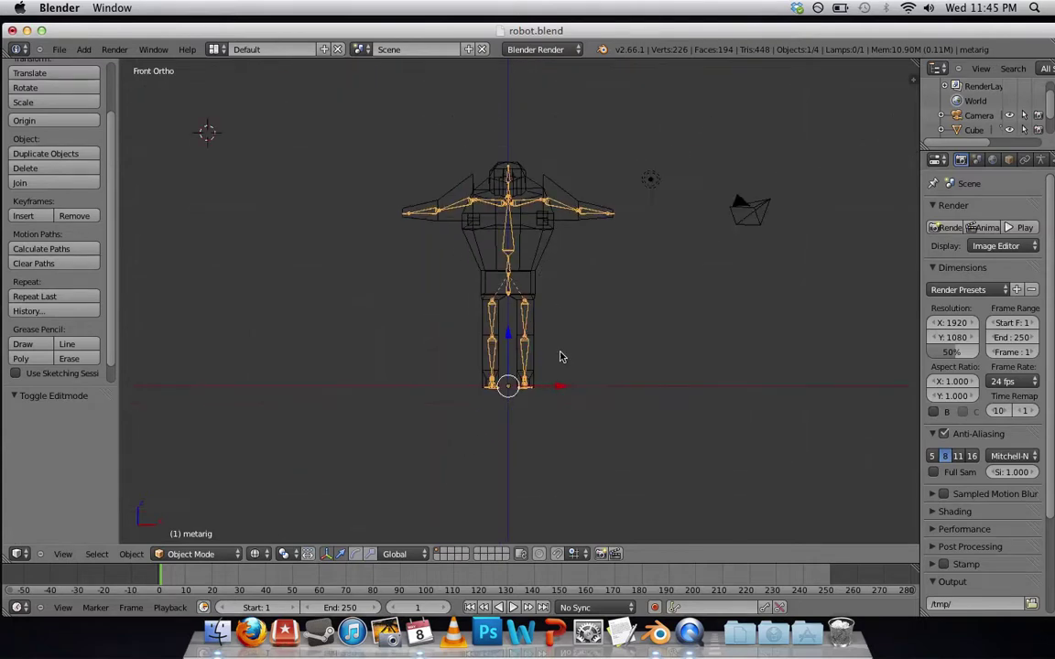
pyautogui.click(509, 388)
pyautogui.press('g')
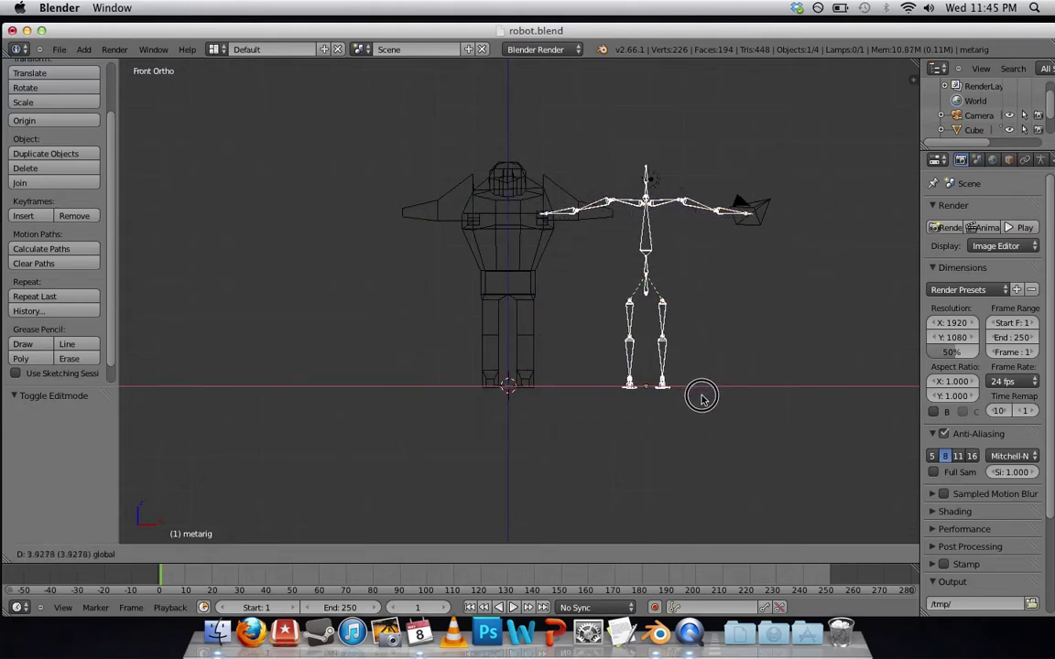
pyautogui.click(785, 404)
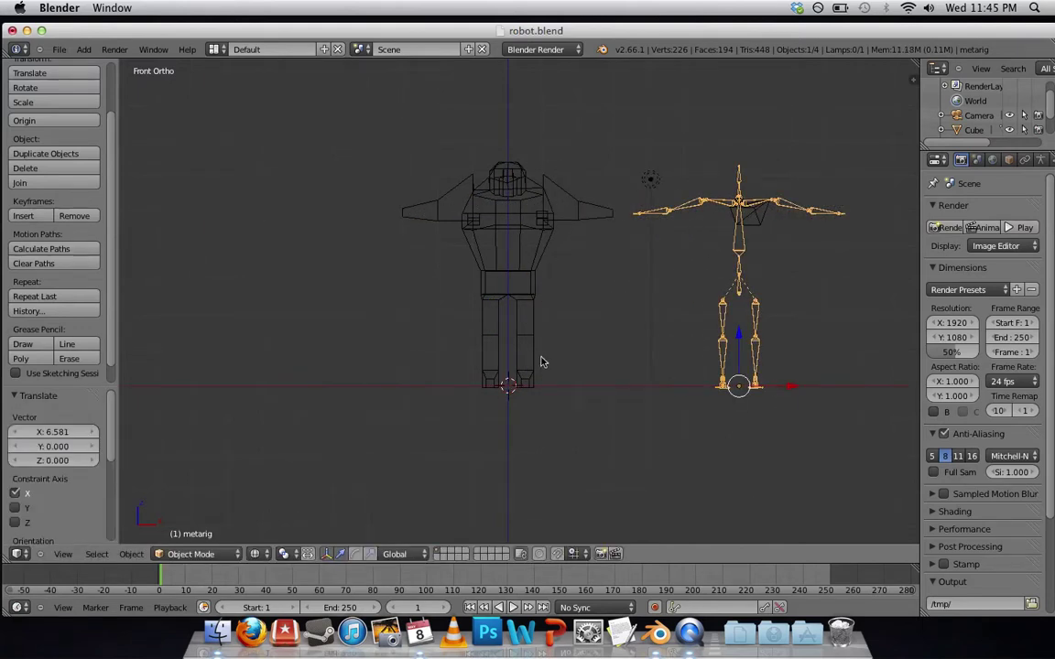
# Step: Search the commands for "rigify" and run Rigify Generate Rig on the meta-rig
pyautogui.press('space')
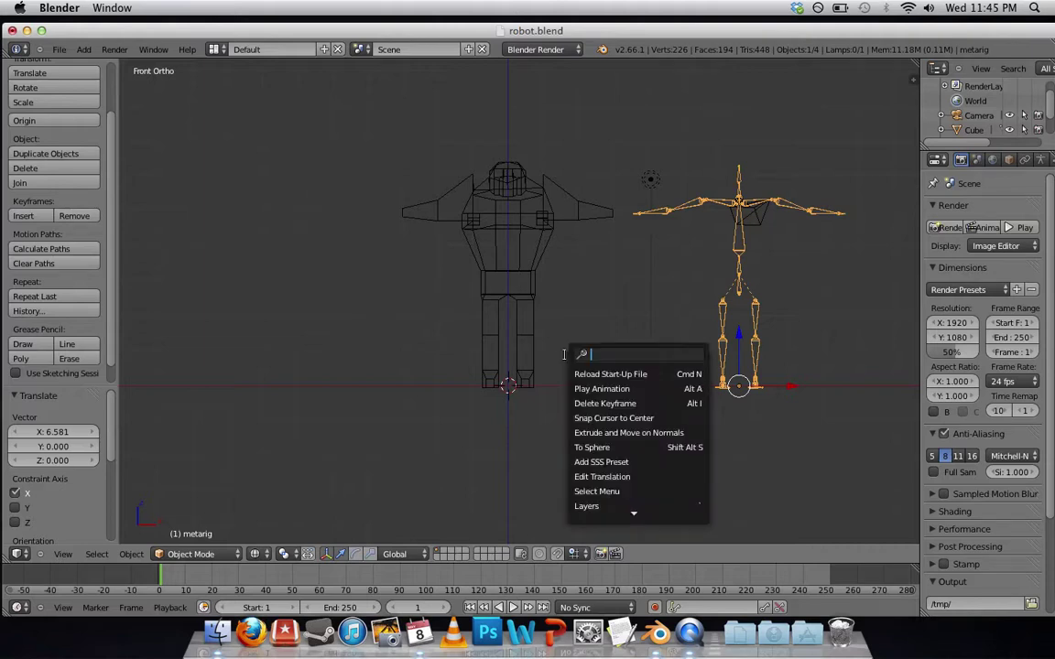
pyautogui.write('rigify')
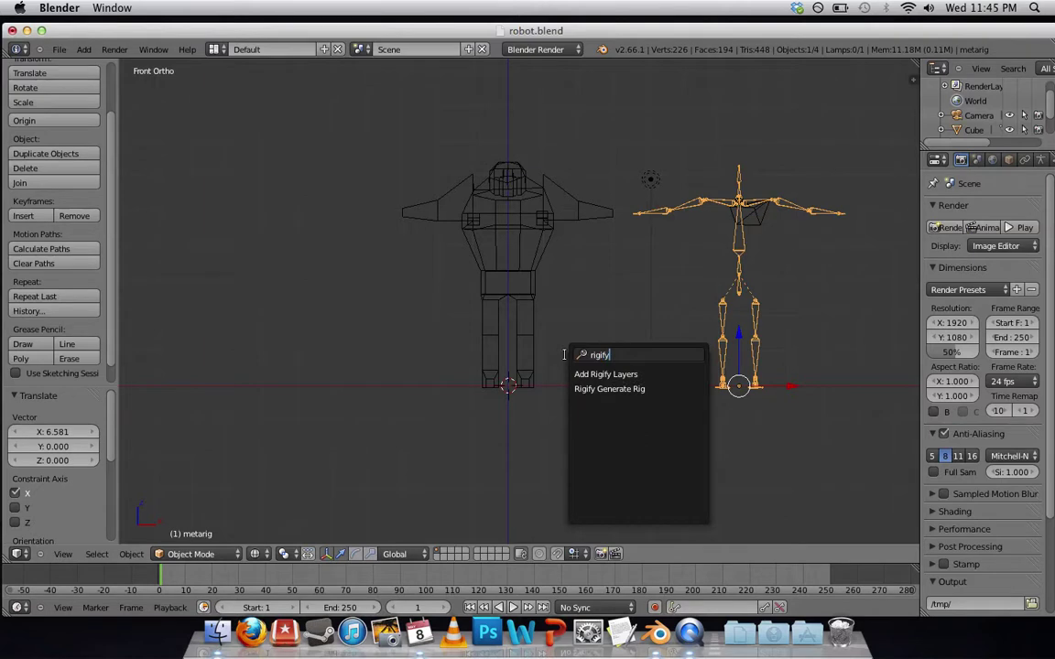
pyautogui.click(613, 392)
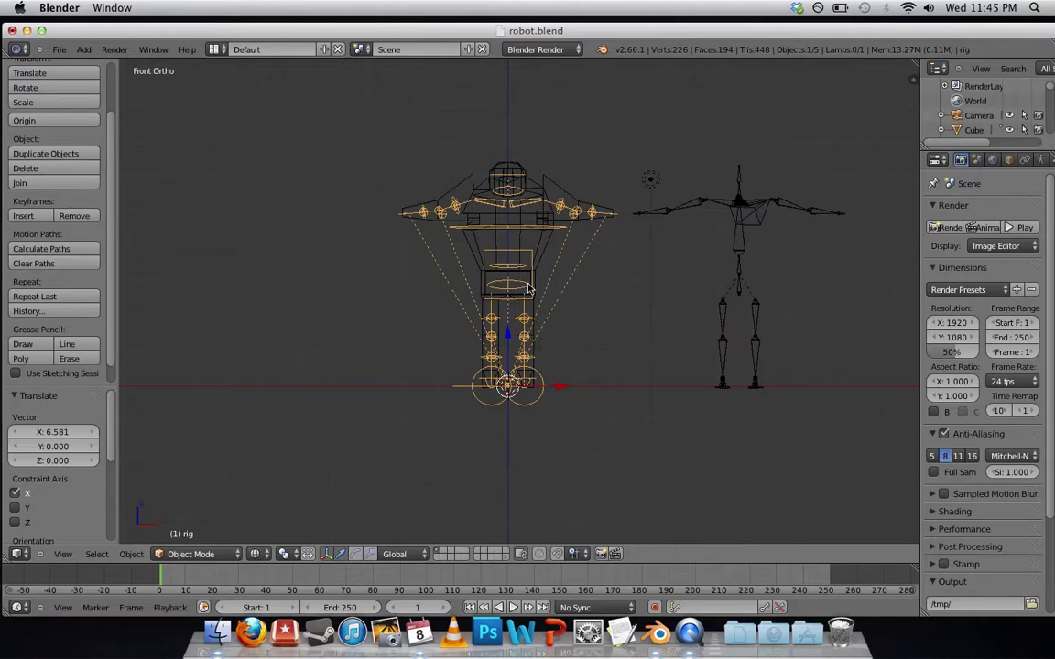
# Step: Delete the original meta-rig standing beside the robot
pyautogui.rightClick(693, 212)
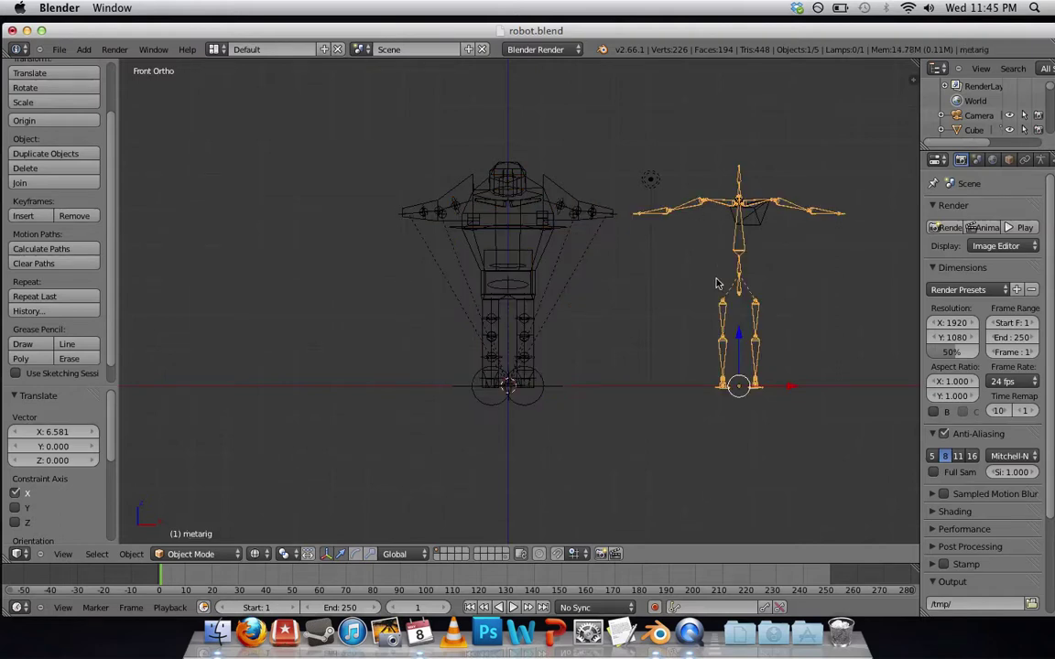
pyautogui.press('x')
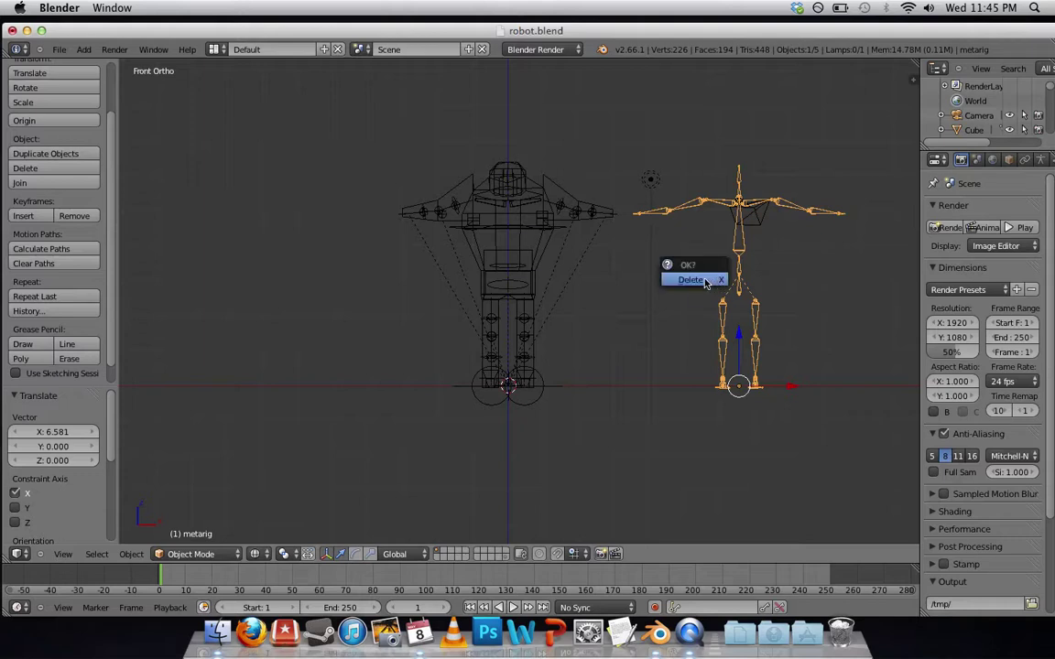
pyautogui.click(701, 281)
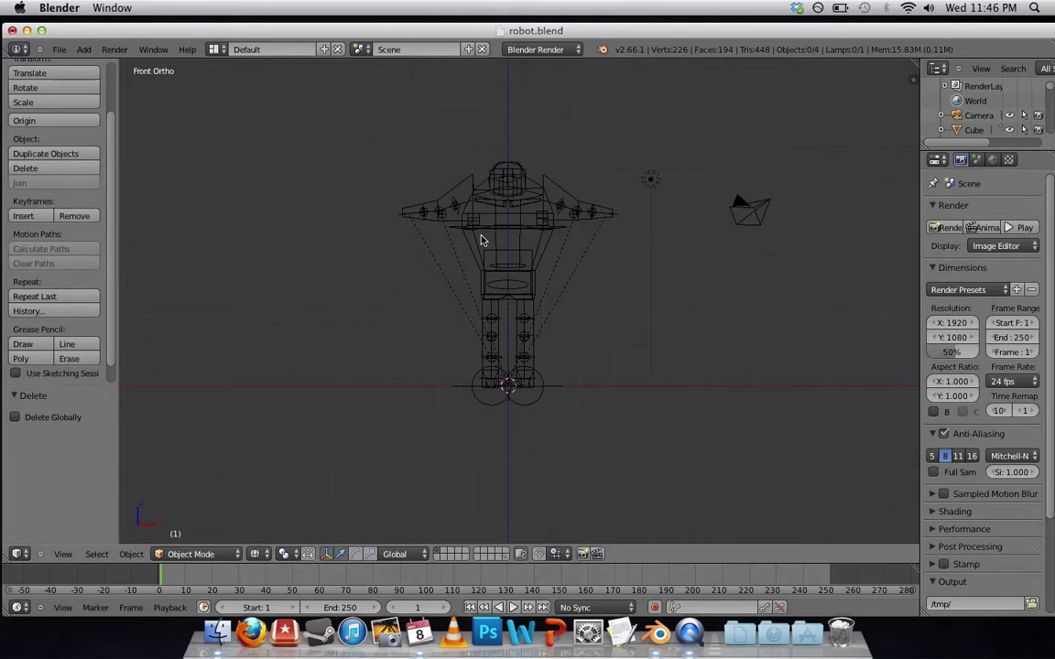
# Step: Parent the robot mesh to the generated rig using Armature Deform With Automatic Weights
pyautogui.scroll(3, 455, 194)
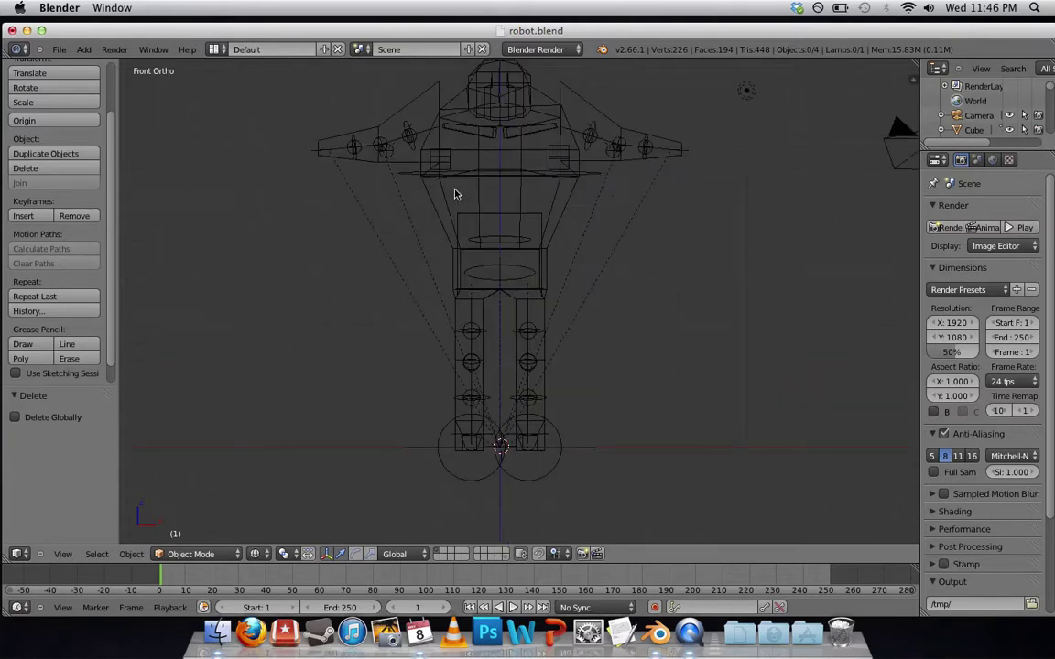
pyautogui.rightClick(426, 104)
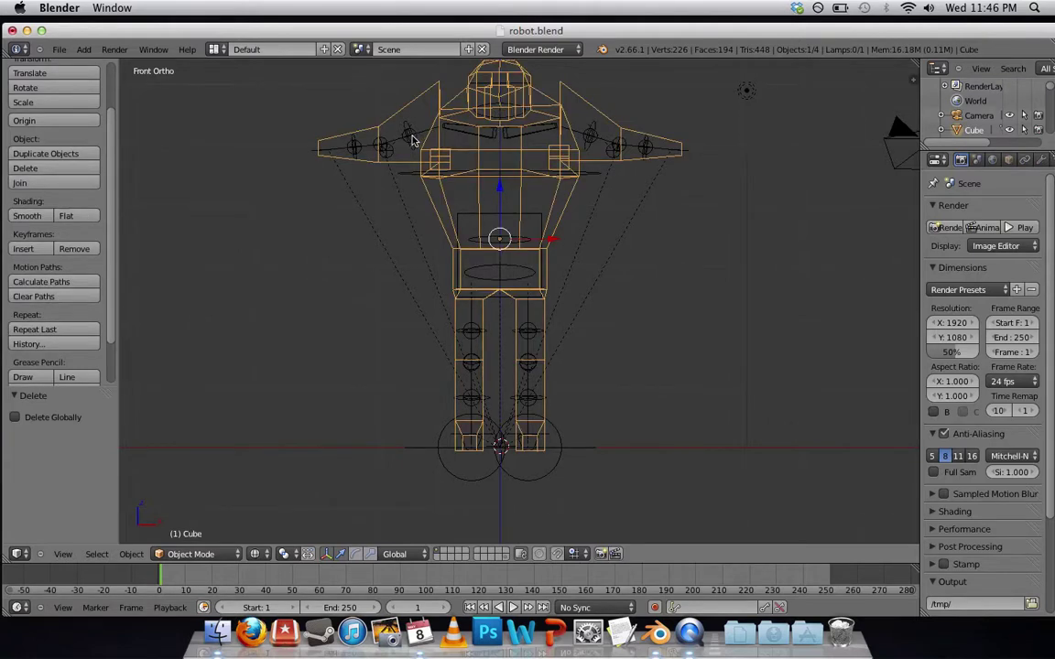
pyautogui.keyDown('shift'); pyautogui.rightClick(412, 139); pyautogui.keyUp('shift')
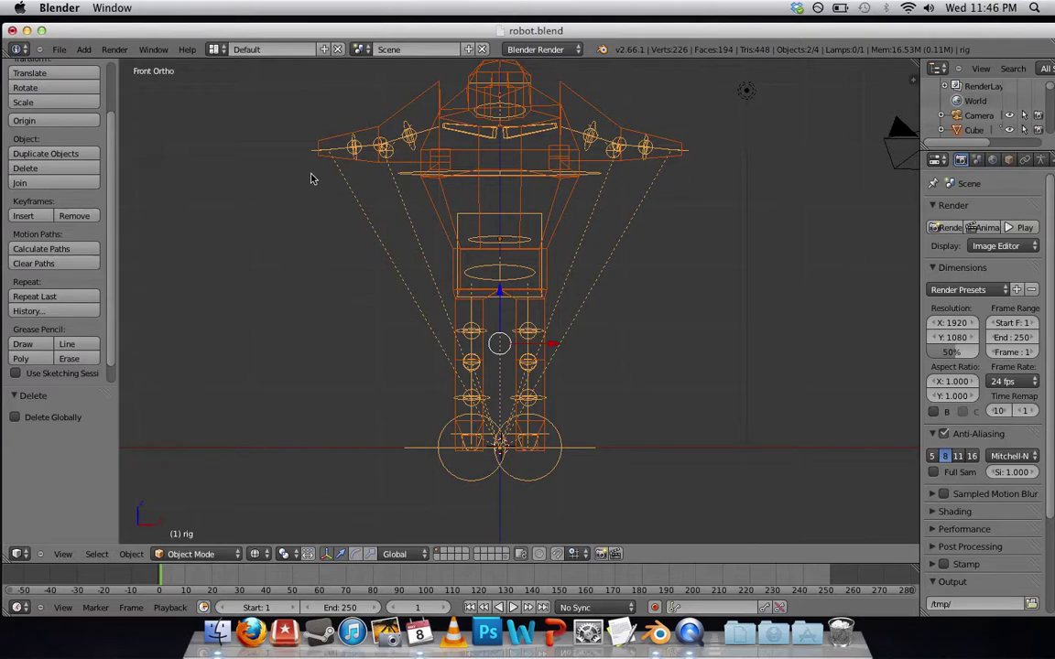
pyautogui.hotkey('ctrl', 'p')
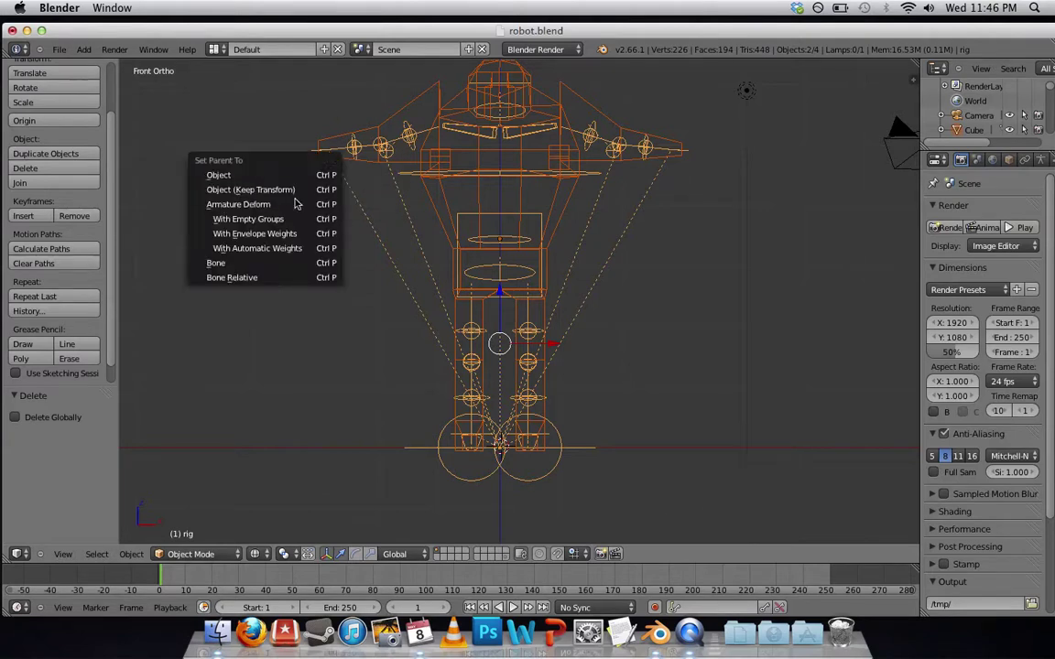
pyautogui.click(291, 249)
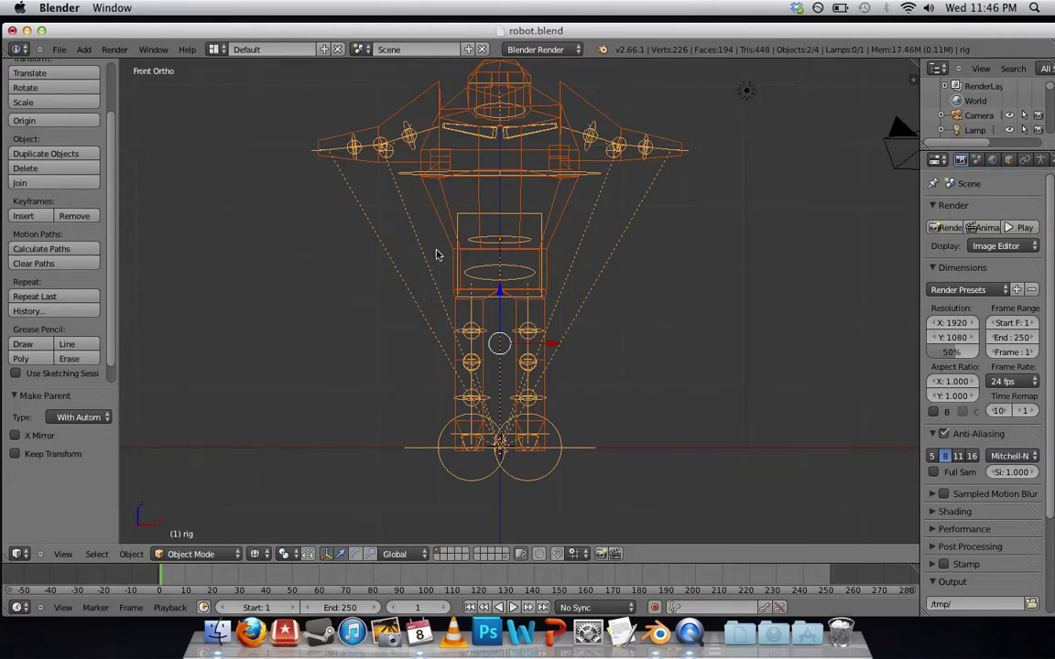
# Step: Clear the selection, select only the robot mesh and switch it to Weight Paint mode
pyautogui.press('a')
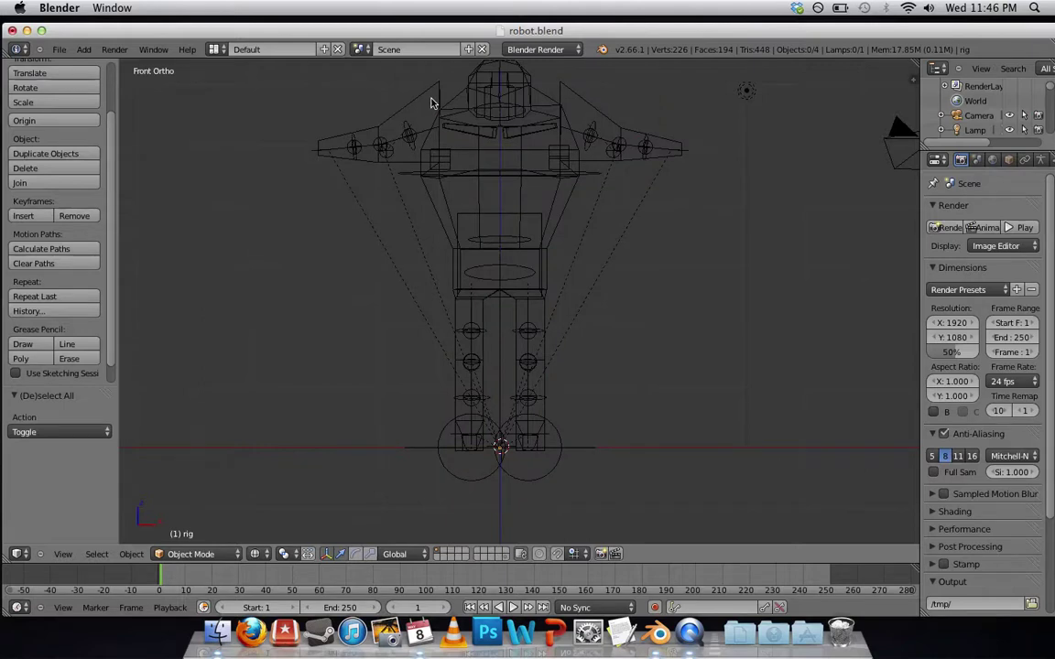
pyautogui.rightClick(434, 103)
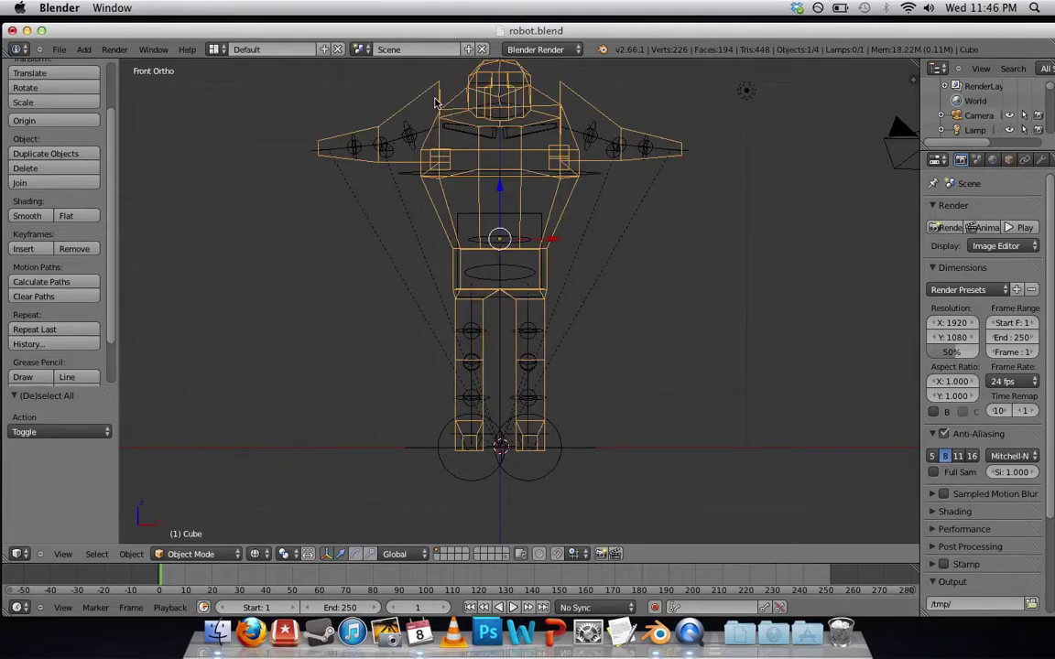
pyautogui.click(195, 554)
pyautogui.click(195, 463)
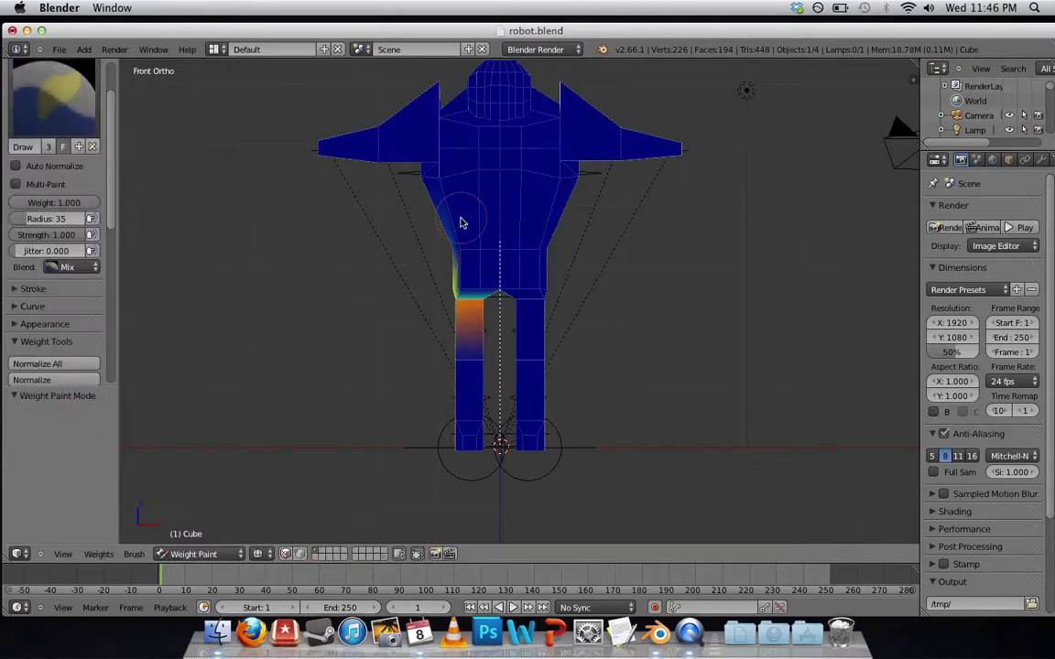
# Step: Paint the robot's arms, head, torso and legs with the Draw brush at weight 1.000
pyautogui.scroll(2, 467, 207)
pyautogui.scroll(-4, 472, 203)
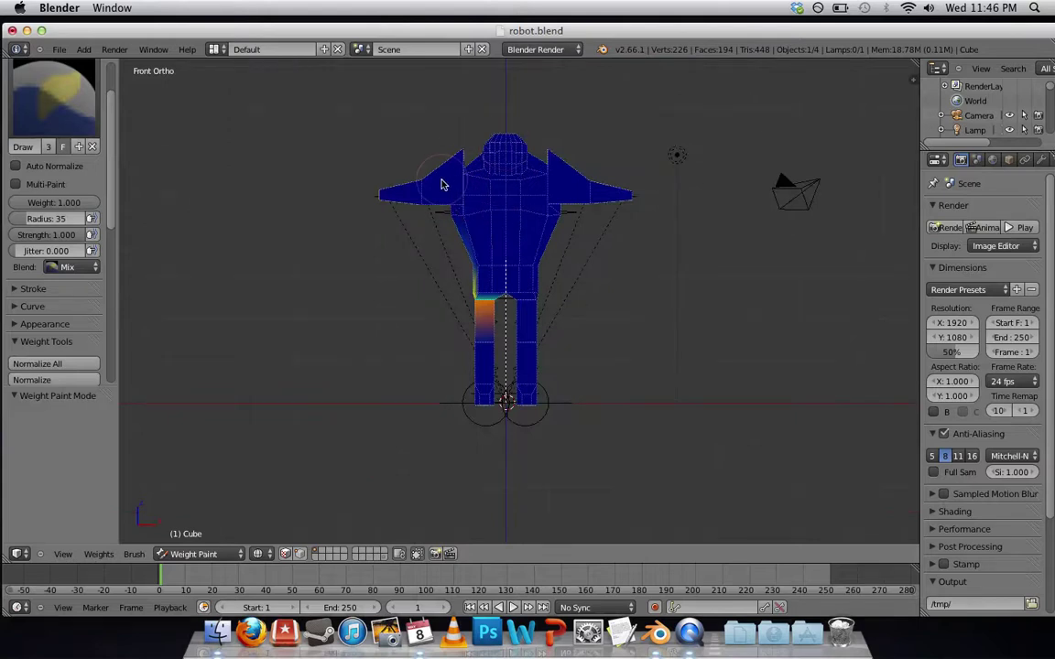
pyautogui.moveTo(438, 183)
pyautogui.mouseDown()
pyautogui.moveTo(412, 197)
pyautogui.moveTo(433, 167)
pyautogui.moveTo(417, 156)
pyautogui.moveTo(383, 196)
pyautogui.moveTo(482, 189)
pyautogui.moveTo(500, 160)
pyautogui.moveTo(523, 183)
pyautogui.moveTo(481, 227)
pyautogui.moveTo(450, 210)
pyautogui.moveTo(469, 267)
pyautogui.moveTo(479, 416)
pyautogui.moveTo(497, 240)
pyautogui.moveTo(494, 285)
pyautogui.moveTo(515, 290)
pyautogui.moveTo(523, 404)
pyautogui.moveTo(540, 170)
pyautogui.moveTo(549, 170)
pyautogui.moveTo(556, 238)
pyautogui.moveTo(564, 158)
pyautogui.moveTo(604, 190)
pyautogui.moveTo(572, 189)
pyautogui.moveTo(532, 147)
pyautogui.moveTo(467, 171)
pyautogui.moveTo(394, 165)
pyautogui.mouseUp()
pyautogui.moveTo(532, 219)
pyautogui.mouseDown(button='middle')
pyautogui.moveTo(568, 228)
pyautogui.moveTo(470, 243)
pyautogui.moveTo(497, 202)
pyautogui.mouseUp(button='middle')
pyautogui.moveTo(497, 203)
pyautogui.mouseDown()
pyautogui.moveTo(511, 134)
pyautogui.moveTo(572, 232)
pyautogui.moveTo(527, 377)
pyautogui.moveTo(528, 353)
pyautogui.moveTo(537, 376)
pyautogui.moveTo(538, 169)
pyautogui.moveTo(558, 206)
pyautogui.moveTo(532, 394)
pyautogui.moveTo(506, 369)
pyautogui.mouseUp()
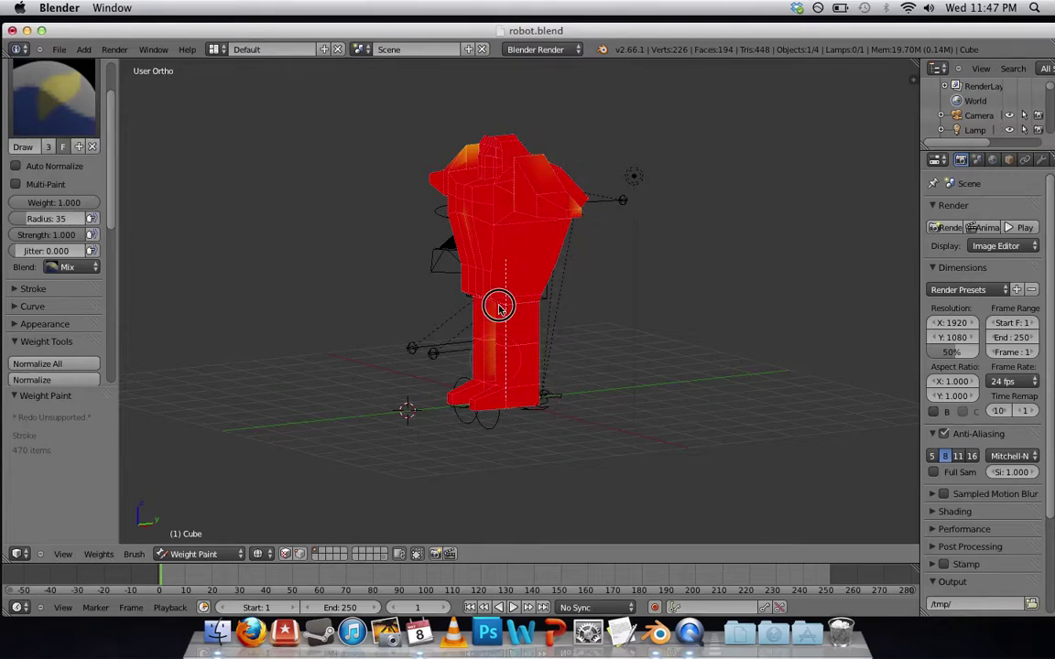
# Step: Paint the remaining unpainted areas on the robot's sides and back at weight 1.000
pyautogui.moveTo(508, 254); pyautogui.dragTo(411, 273, button='middle')
pyautogui.moveTo(535, 346)
pyautogui.mouseDown()
pyautogui.moveTo(527, 404)
pyautogui.moveTo(553, 341)
pyautogui.moveTo(551, 312)
pyautogui.mouseUp()
pyautogui.moveTo(544, 219)
pyautogui.mouseDown()
pyautogui.moveTo(523, 334)
pyautogui.moveTo(496, 197)
pyautogui.moveTo(452, 206)
pyautogui.moveTo(516, 226)
pyautogui.moveTo(503, 200)
pyautogui.moveTo(555, 208)
pyautogui.moveTo(530, 135)
pyautogui.moveTo(553, 214)
pyautogui.moveTo(566, 214)
pyautogui.moveTo(581, 169)
pyautogui.moveTo(585, 207)
pyautogui.mouseUp()
pyautogui.moveTo(585, 207)
pyautogui.mouseDown(button='middle')
pyautogui.moveTo(535, 207)
pyautogui.moveTo(531, 229)
pyautogui.mouseUp(button='middle')
pyautogui.moveTo(532, 229)
pyautogui.mouseDown()
pyautogui.moveTo(582, 215)
pyautogui.moveTo(586, 167)
pyautogui.moveTo(639, 219)
pyautogui.moveTo(605, 207)
pyautogui.moveTo(649, 194)
pyautogui.moveTo(555, 177)
pyautogui.moveTo(544, 278)
pyautogui.mouseUp()
pyautogui.moveTo(544, 277)
pyautogui.mouseDown(button='middle')
pyautogui.moveTo(584, 211)
pyautogui.moveTo(417, 211)
pyautogui.mouseUp(button='middle')
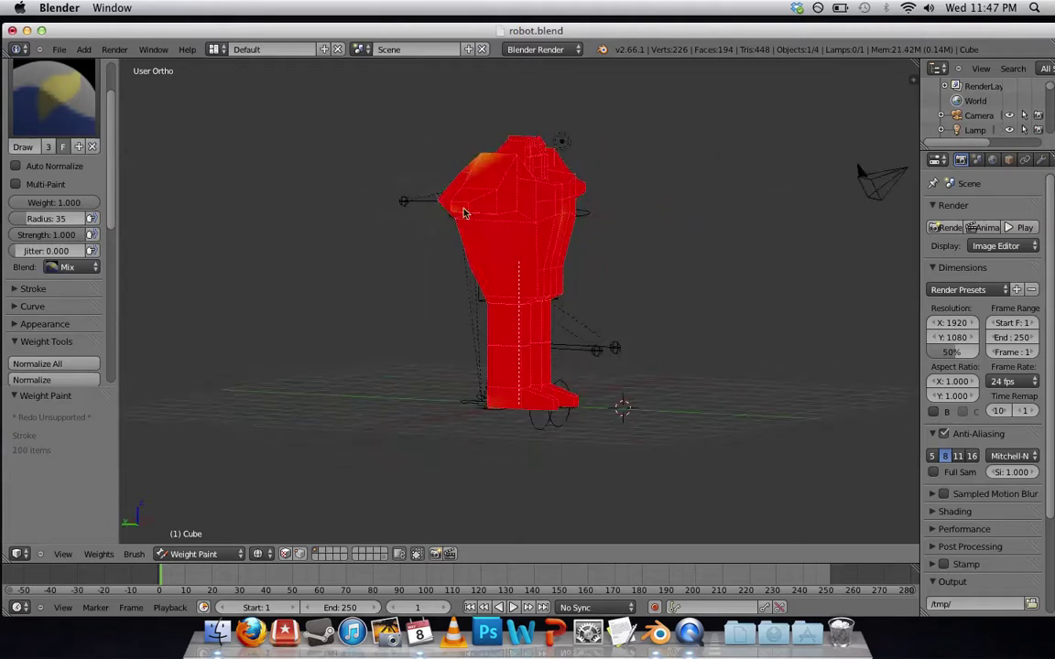
pyautogui.moveTo(589, 228); pyautogui.dragTo(471, 218, button='middle')
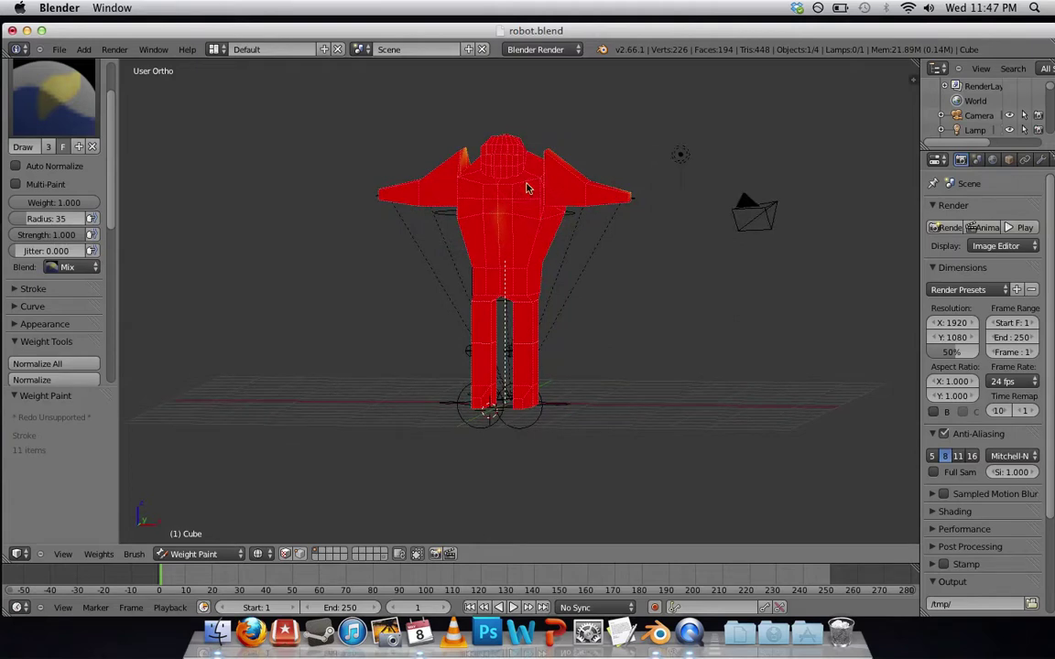
pyautogui.moveTo(474, 195); pyautogui.dragTo(514, 220, button='middle')
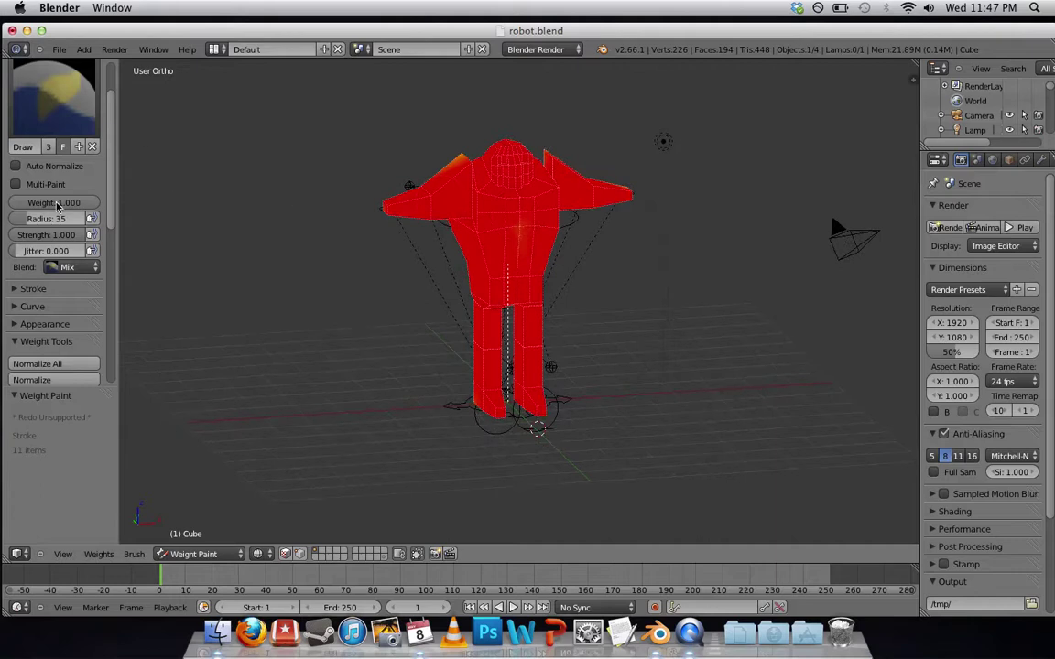
# Step: Try a lower brush weight on the robot's upper body, restore the weight to 1.000 and paint over the chest
pyautogui.moveTo(62, 205); pyautogui.dragTo(7, 200)
pyautogui.moveTo(454, 200)
pyautogui.mouseDown()
pyautogui.moveTo(481, 231)
pyautogui.moveTo(516, 232)
pyautogui.moveTo(463, 206)
pyautogui.mouseUp()
pyautogui.moveTo(33, 203); pyautogui.dragTo(110, 207)
pyautogui.moveTo(561, 224)
pyautogui.mouseDown()
pyautogui.moveTo(498, 220)
pyautogui.moveTo(508, 234)
pyautogui.moveTo(508, 168)
pyautogui.moveTo(472, 221)
pyautogui.moveTo(483, 254)
pyautogui.mouseUp()
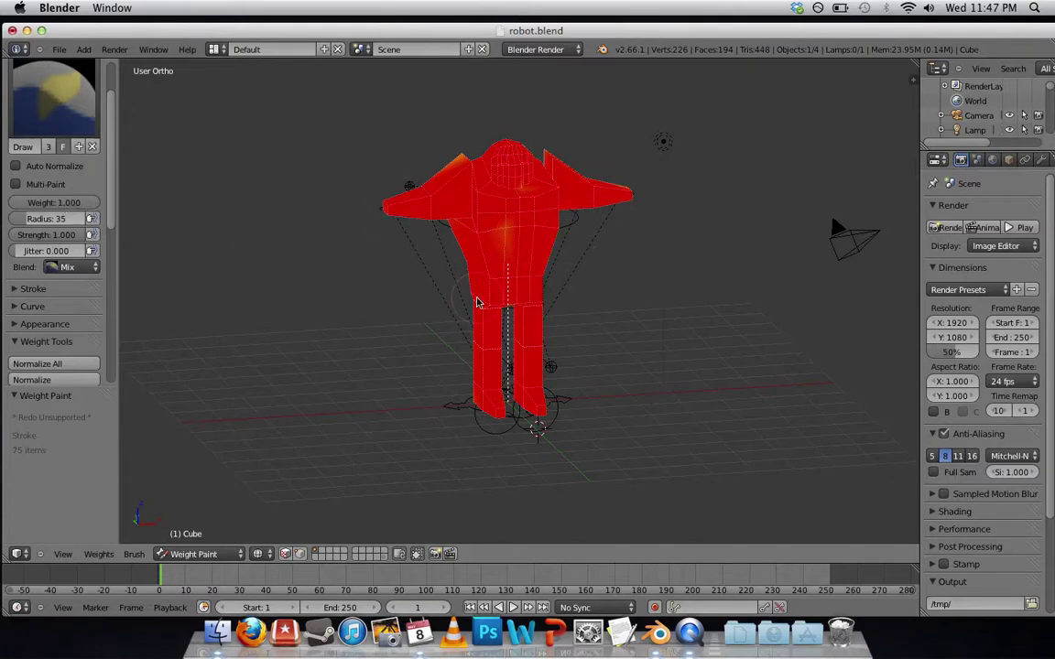
# Step: Return the robot mesh to Object Mode, select the generated rig and switch it to Pose Mode
pyautogui.click(203, 554)
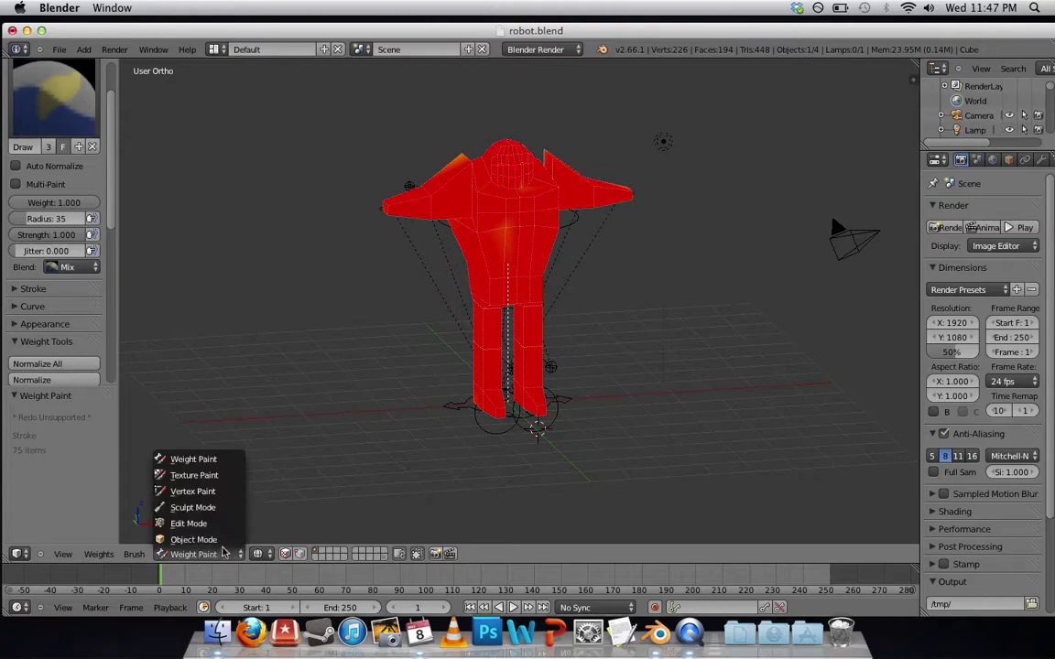
pyautogui.click(194, 540)
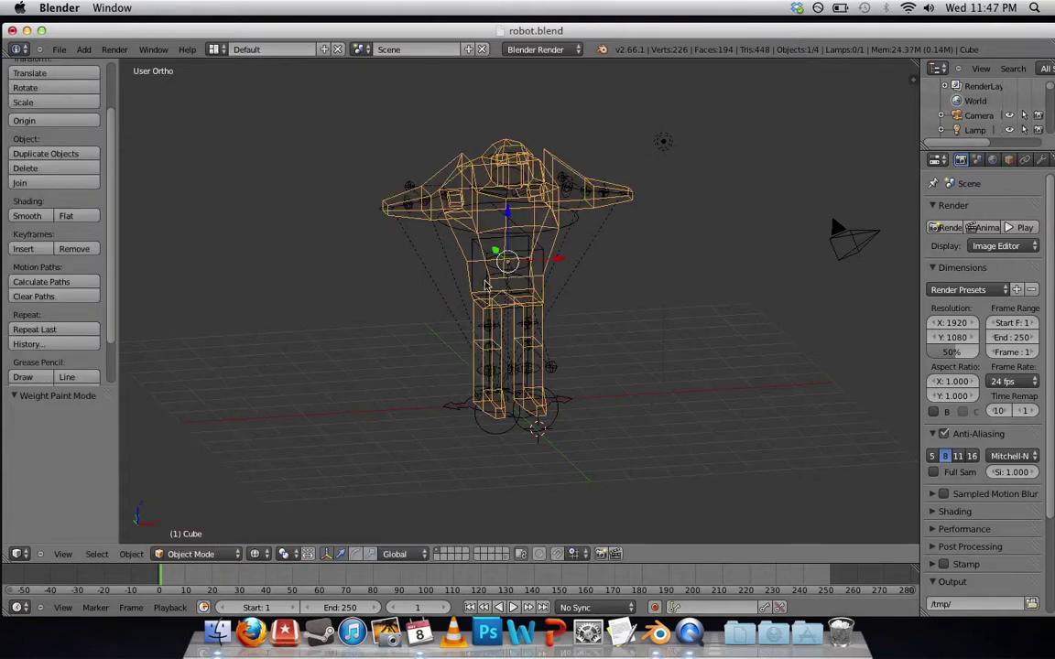
pyautogui.rightClick(576, 229)
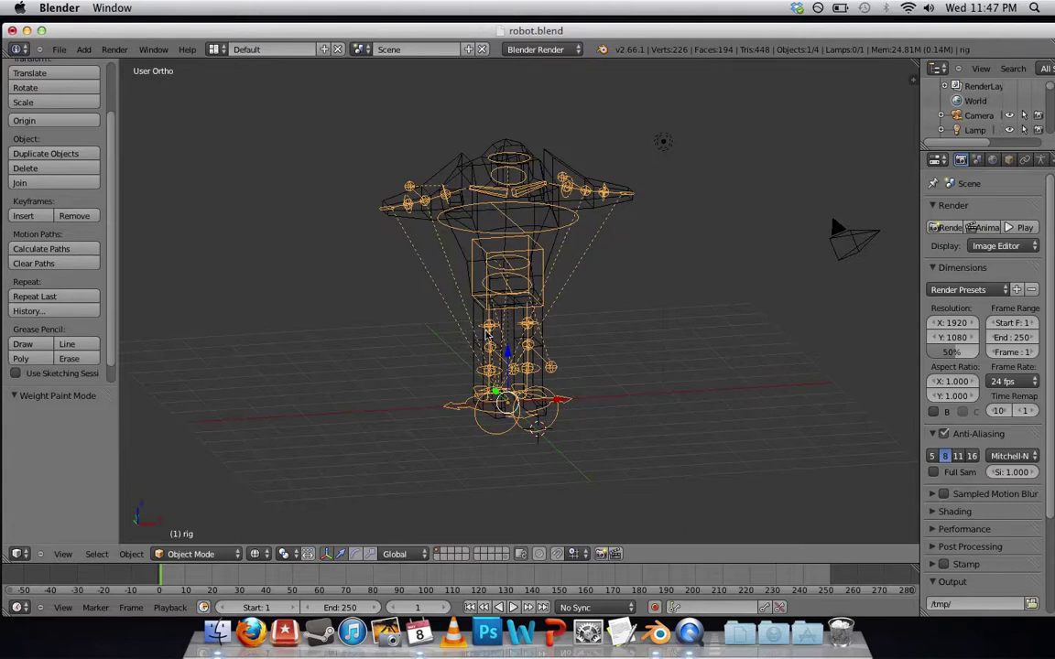
pyautogui.click(209, 555)
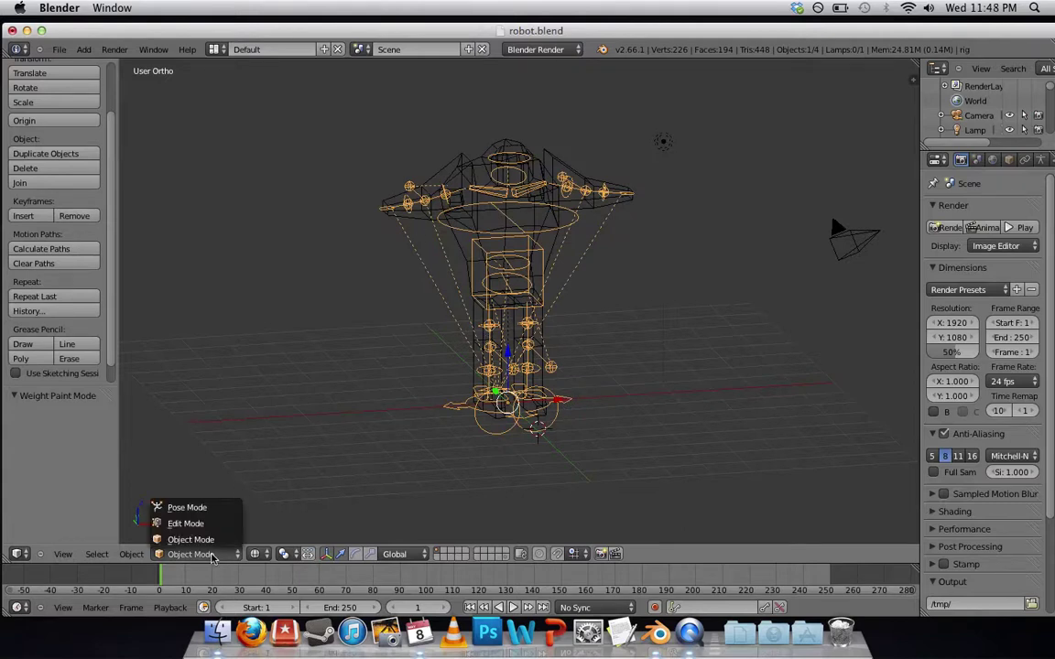
pyautogui.click(188, 509)
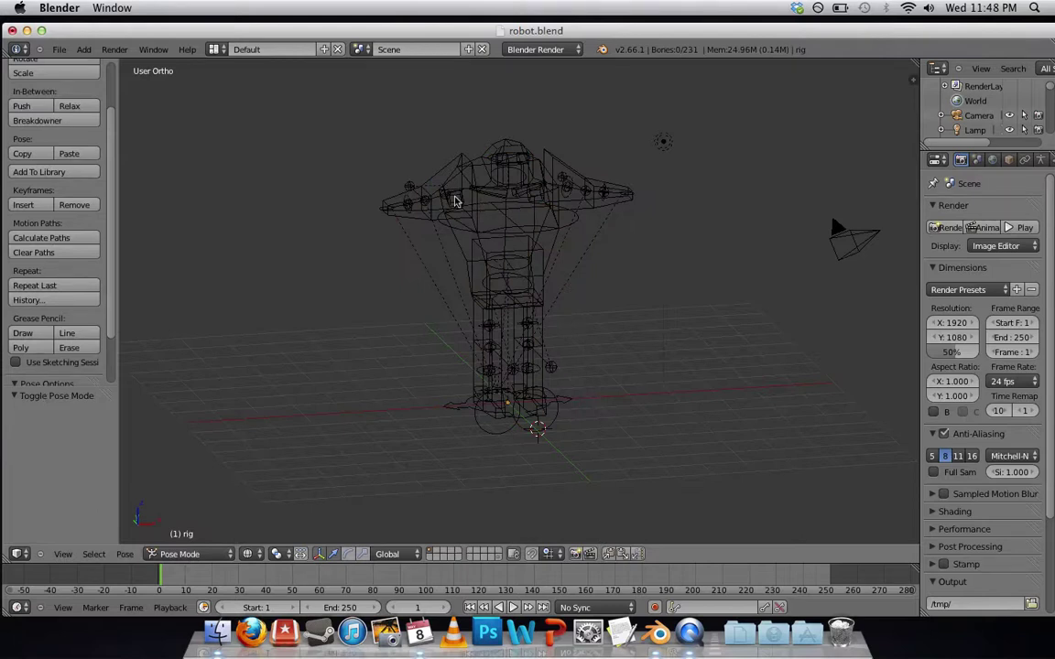
# Step: Select the right upper arm control bone upper_arm.fk.R and show the robot in solid shading
pyautogui.moveTo(443, 228); pyautogui.dragTo(446, 293, button='middle')
pyautogui.rightClick(436, 179)
pyautogui.moveTo(428, 183); pyautogui.dragTo(475, 233, button='middle')
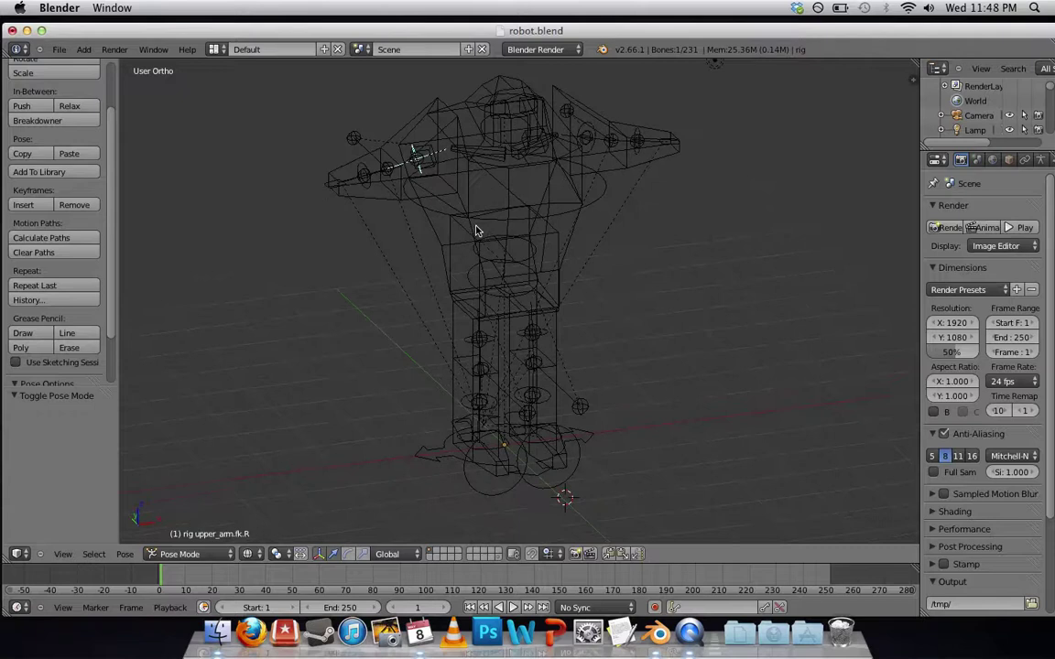
pyautogui.press('r')
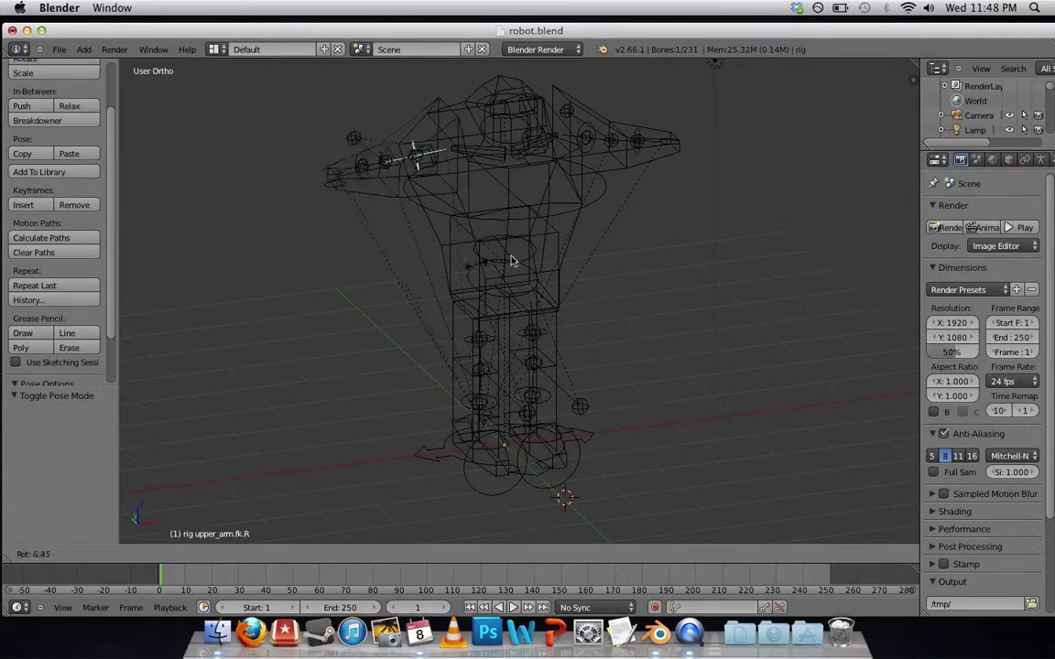
pyautogui.click(449, 227)
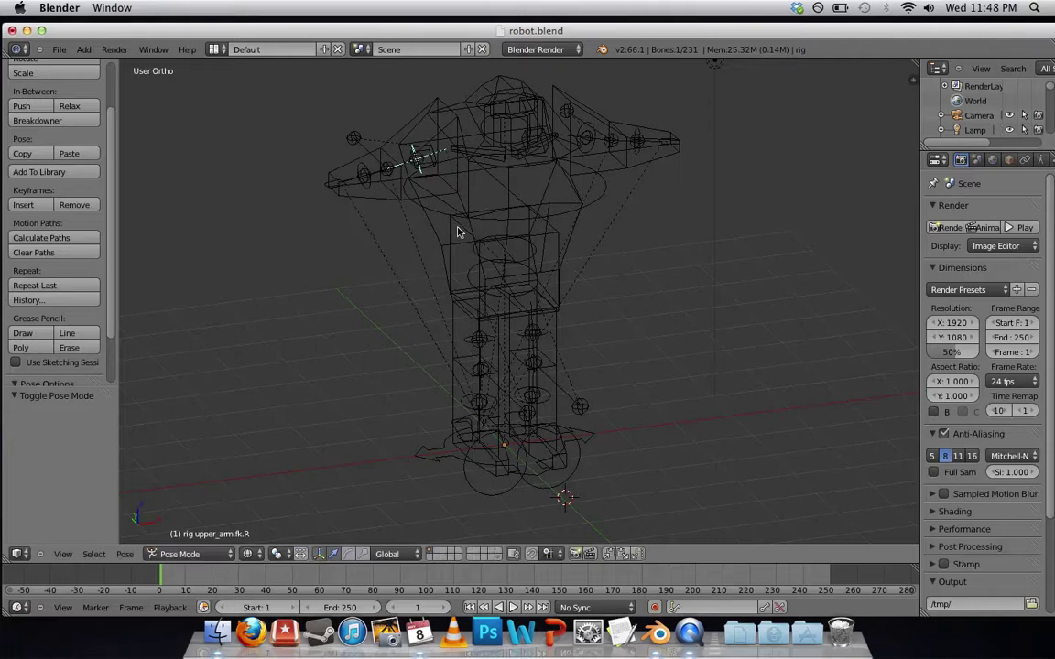
pyautogui.press('z')
pyautogui.moveTo(440, 195); pyautogui.dragTo(486, 222, button='middle')
# Step: Try rotating the right upper arm about the global Y, Z and X axes
pyautogui.press('r')
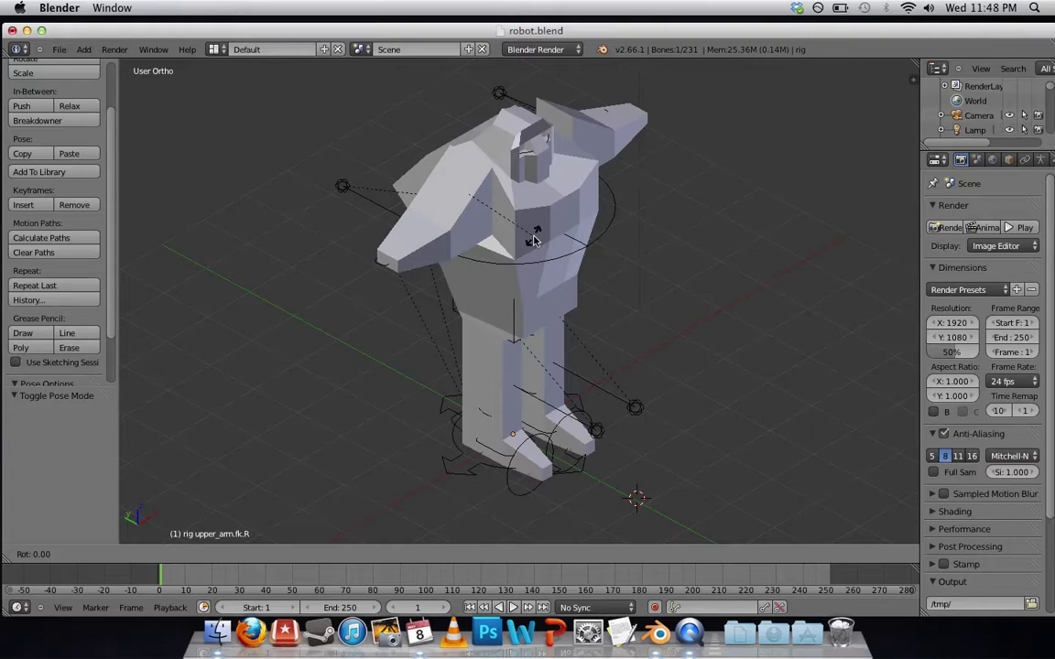
pyautogui.press('y')
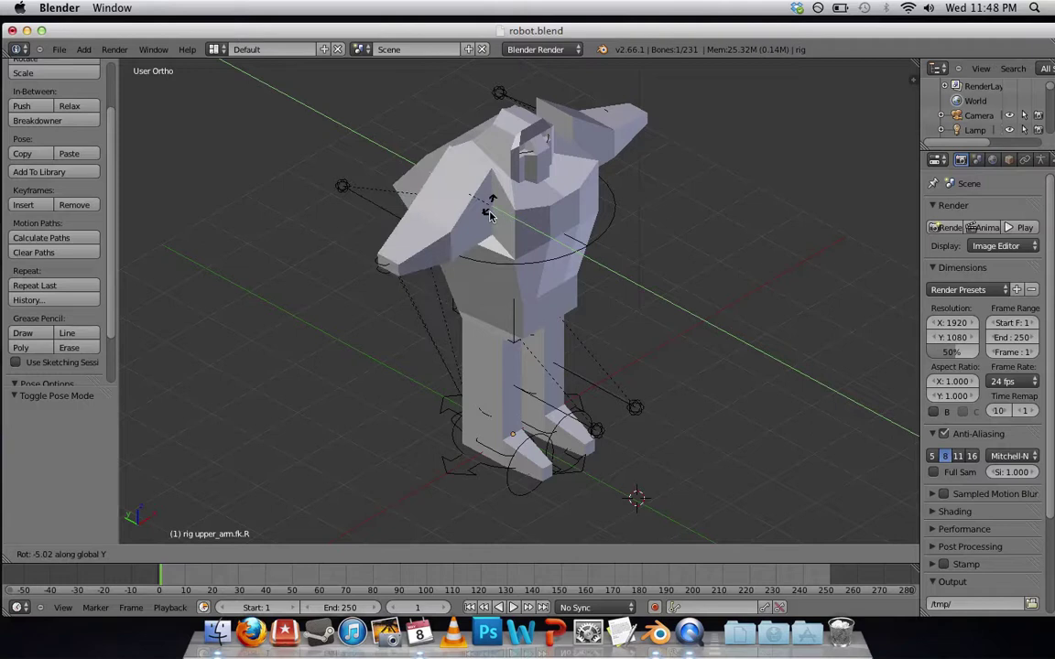
pyautogui.press('z')
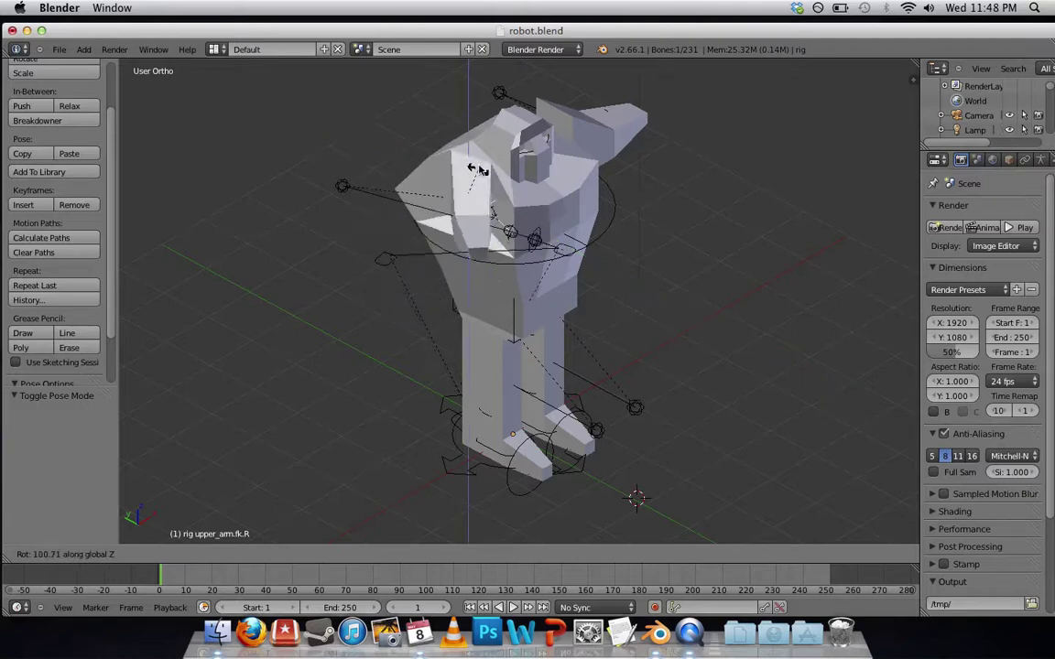
pyautogui.press('x')
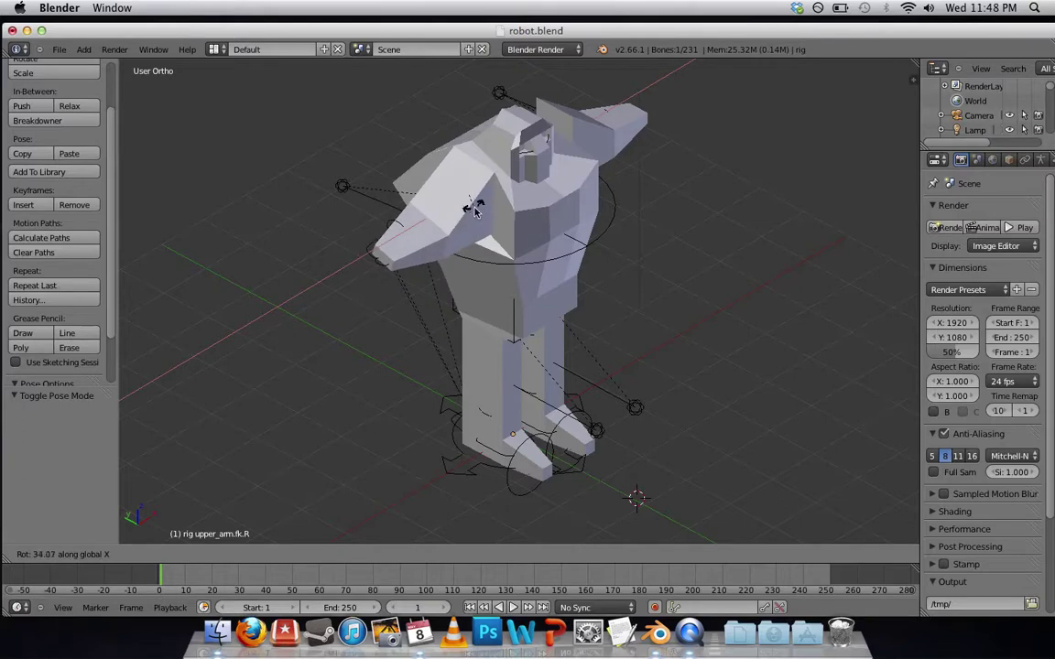
pyautogui.rightClick(475, 212)
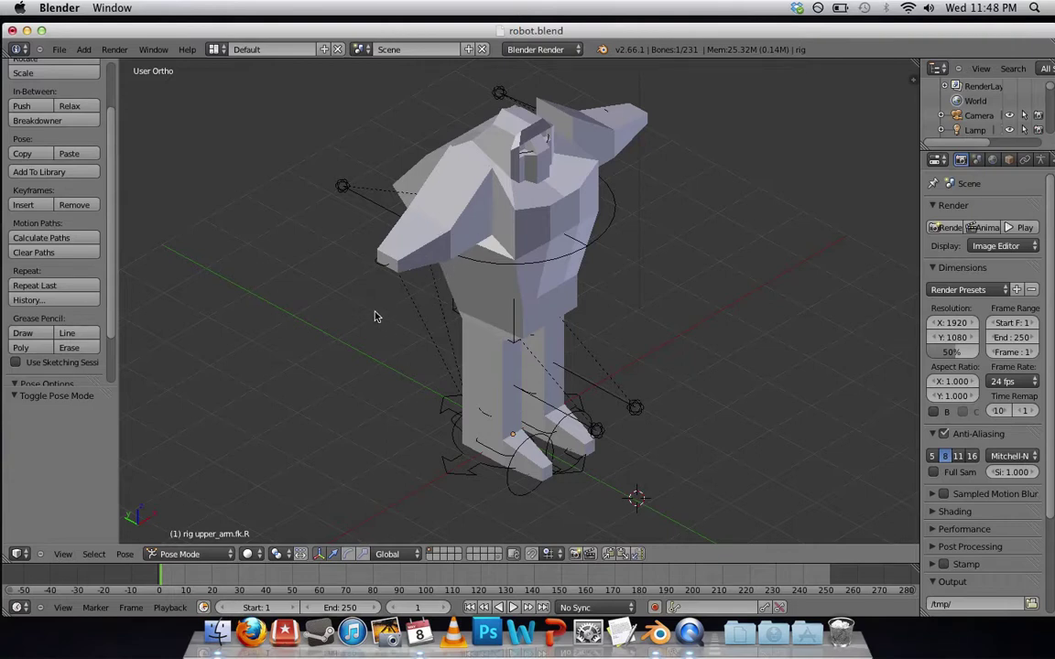
# Step: Insert a LocRotScale keyframe for the right upper arm control at frame 1
pyautogui.press('i')
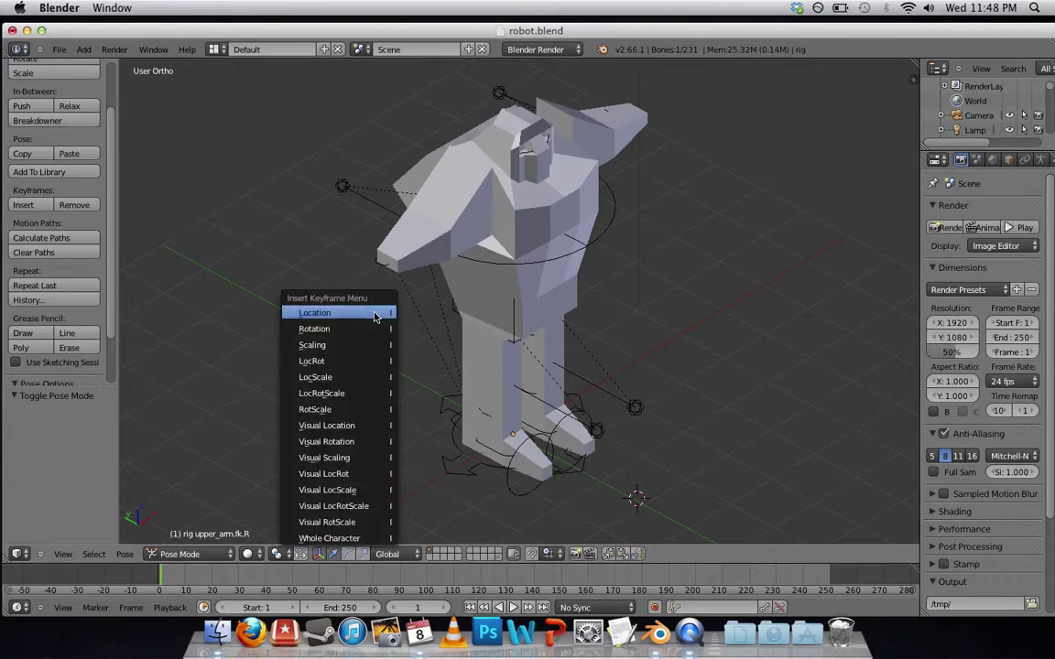
pyautogui.click(358, 396)
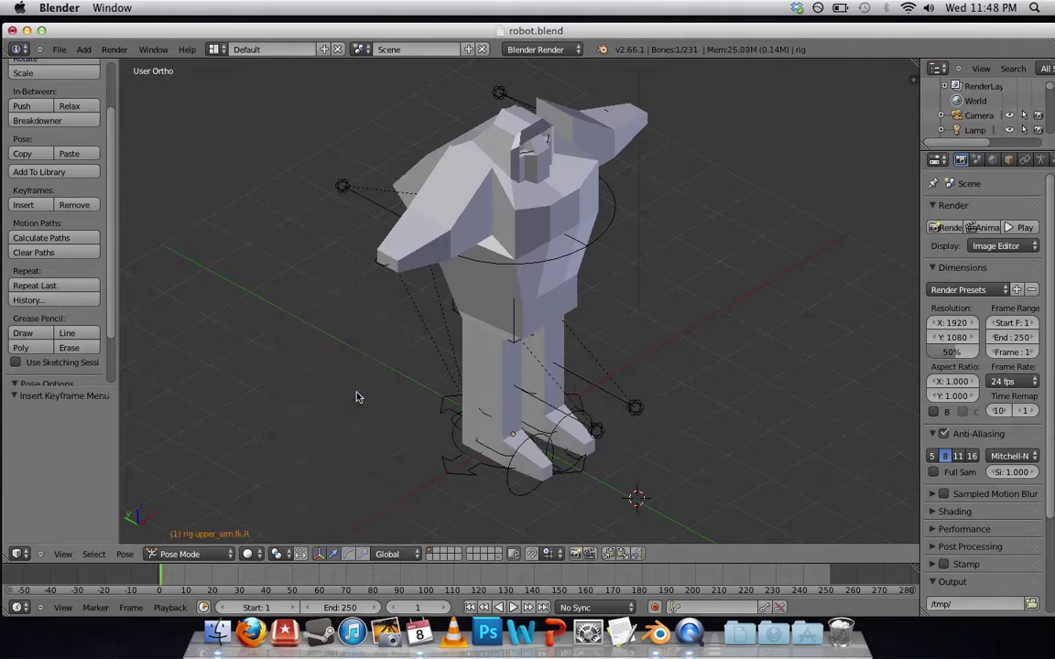
# Step: Try rotating the right upper arm about 59° around the global Y axis and keyframing it at frame 1
pyautogui.press('r')
pyautogui.press('y')
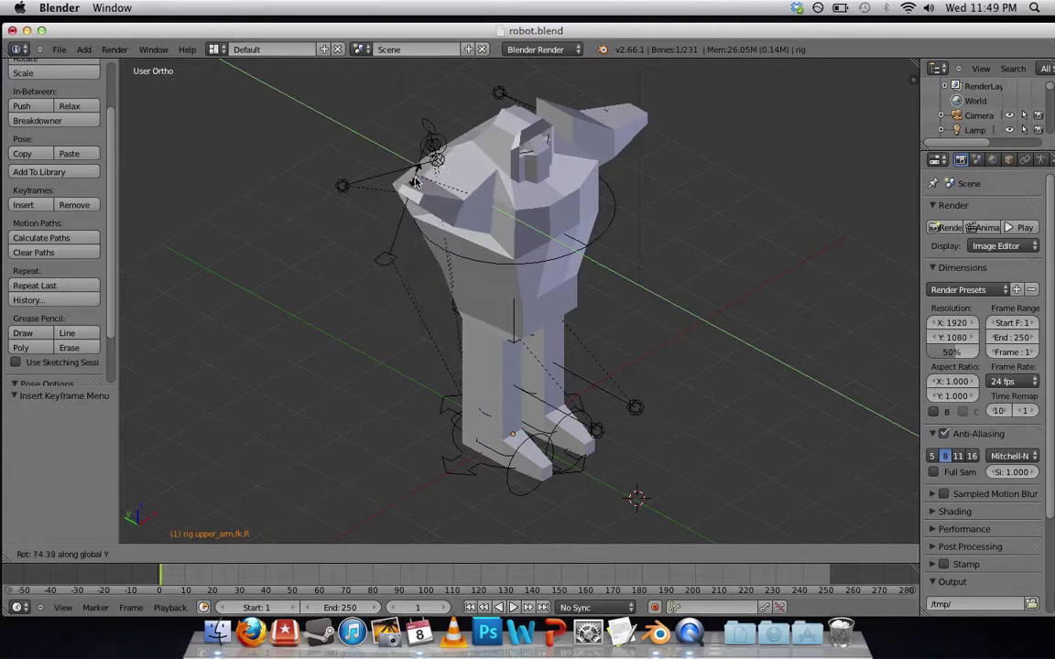
pyautogui.click(410, 194)
pyautogui.press('i')
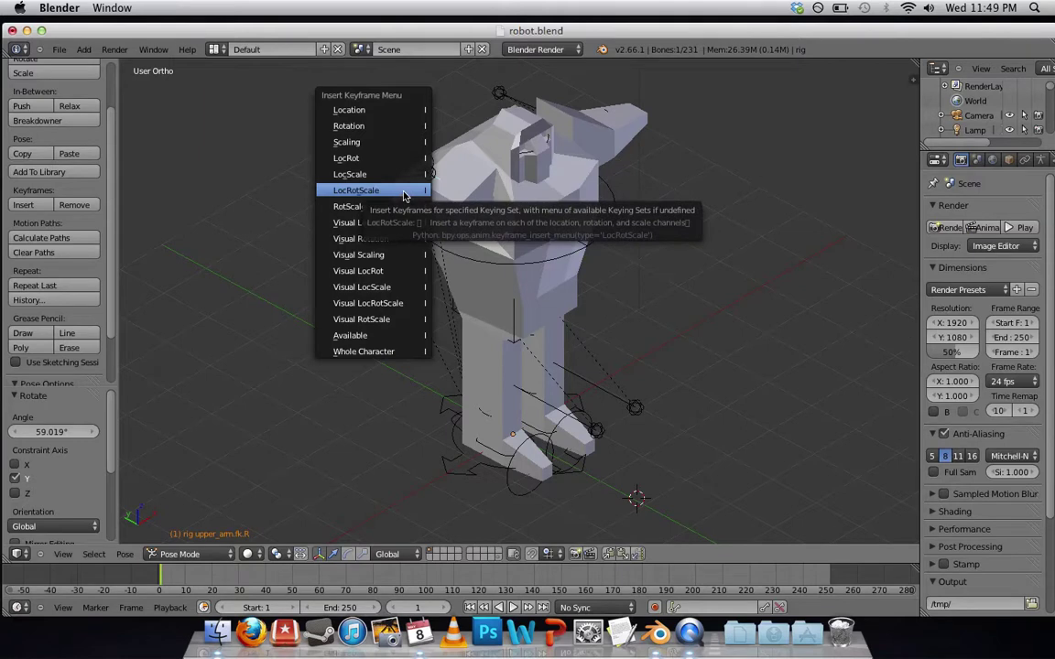
pyautogui.click(404, 195)
# Step: At frame 29, rotate the right upper arm about 67° around the global Y axis and insert a LocRotScale keyframe
pyautogui.click(224, 571)
pyautogui.moveTo(240, 572)
pyautogui.mouseDown()
pyautogui.moveTo(172, 570)
pyautogui.moveTo(236, 572)
pyautogui.mouseUp()
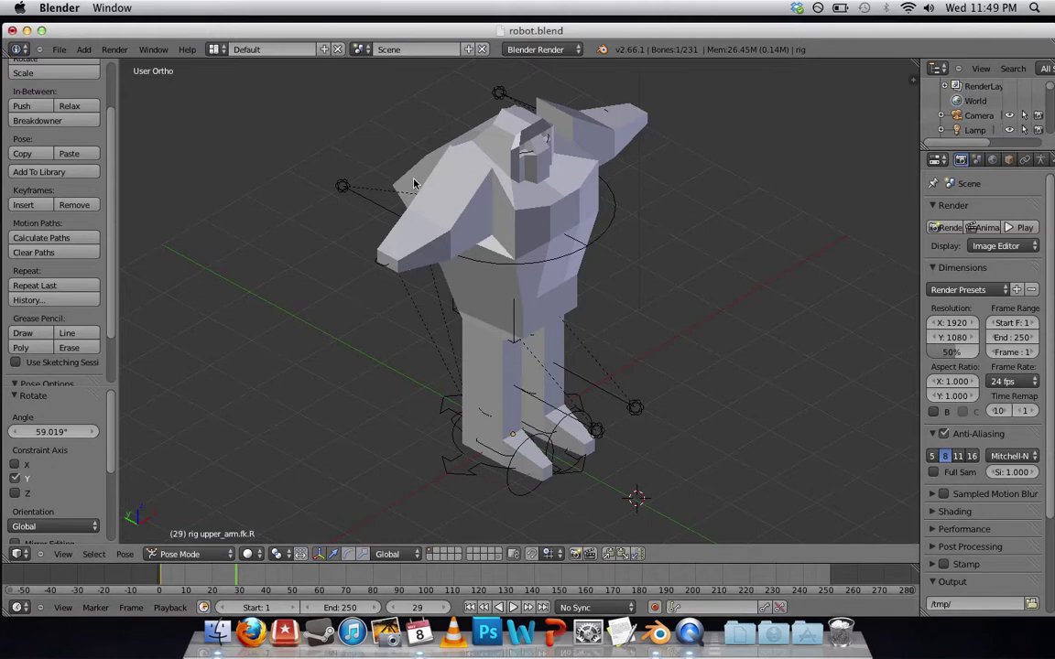
pyautogui.press('r')
pyautogui.press('y')
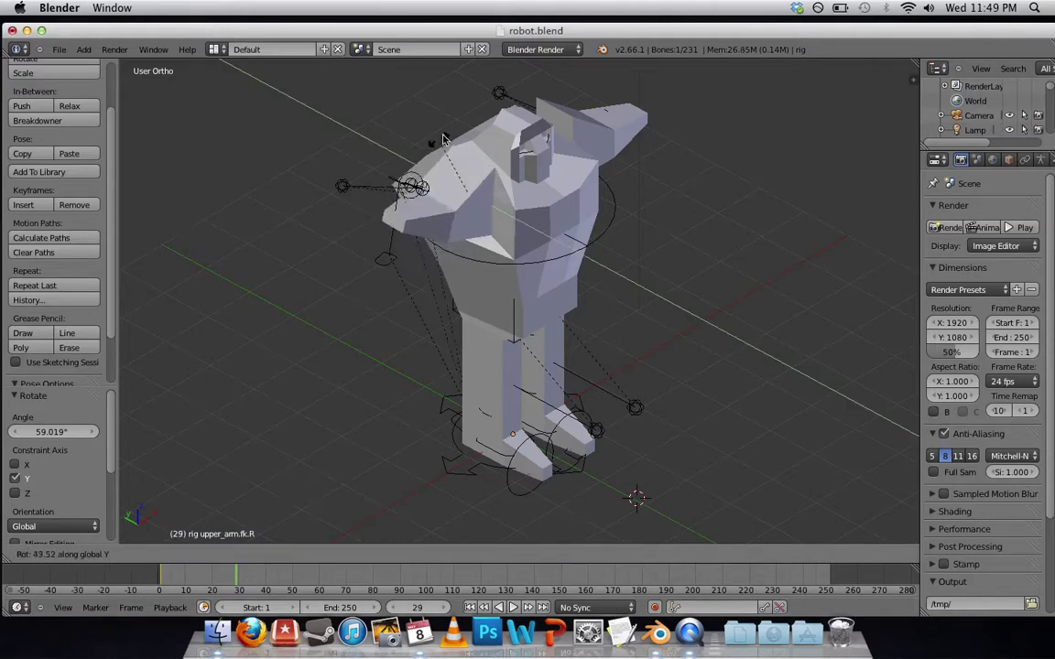
pyautogui.click(463, 125)
pyautogui.press('i')
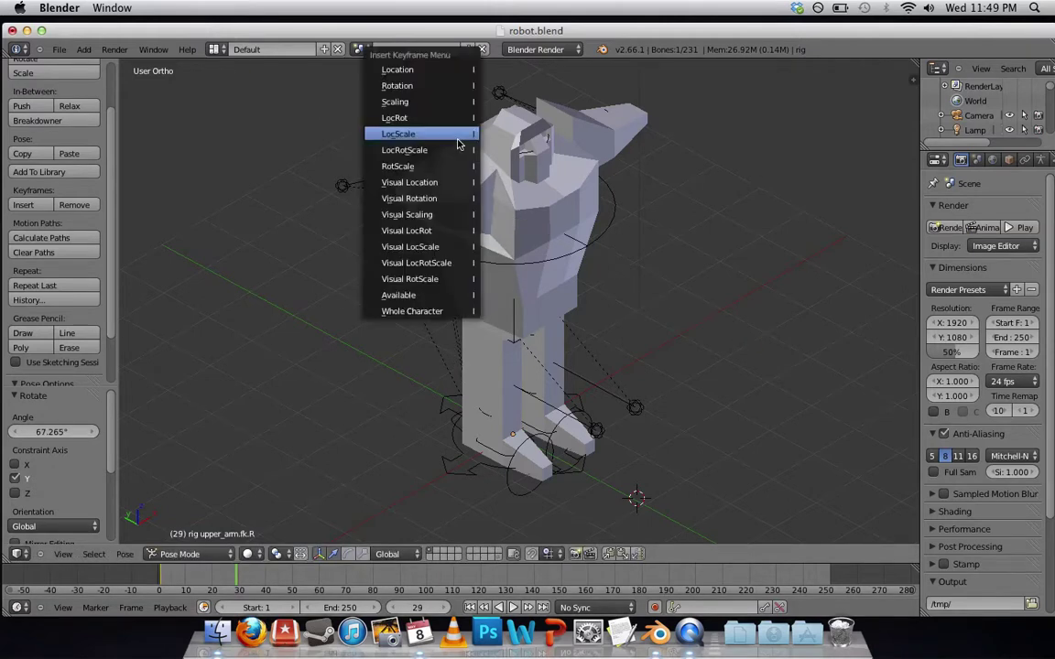
pyautogui.click(464, 150)
# Step: Play the animation from frame 0 to check the arm movement, and stop it
pyautogui.moveTo(233, 574); pyautogui.dragTo(151, 575)
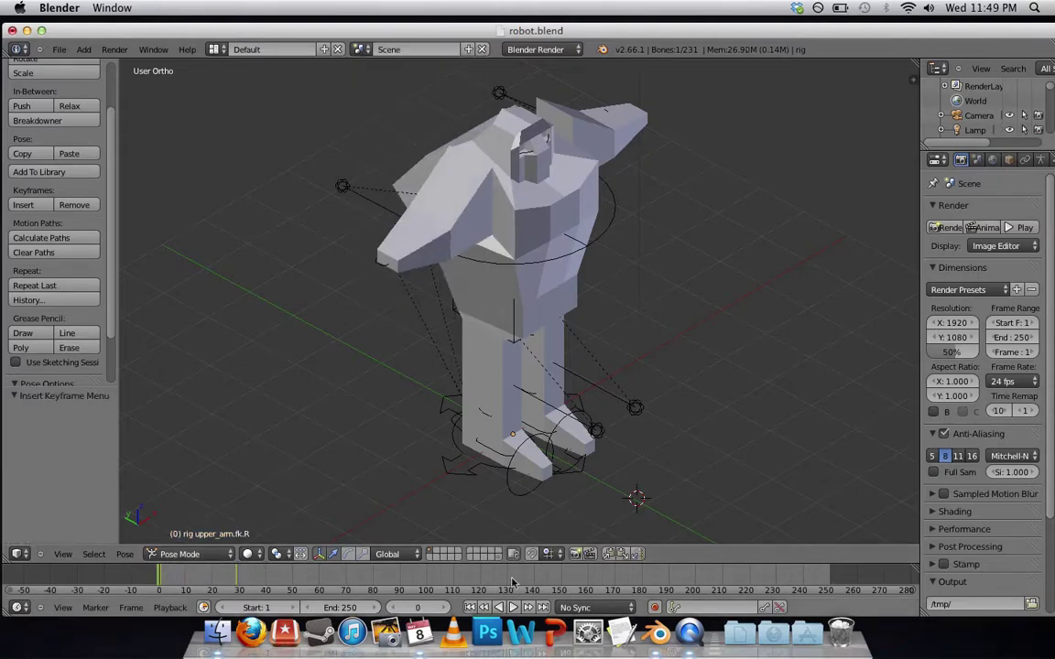
pyautogui.click(515, 609)
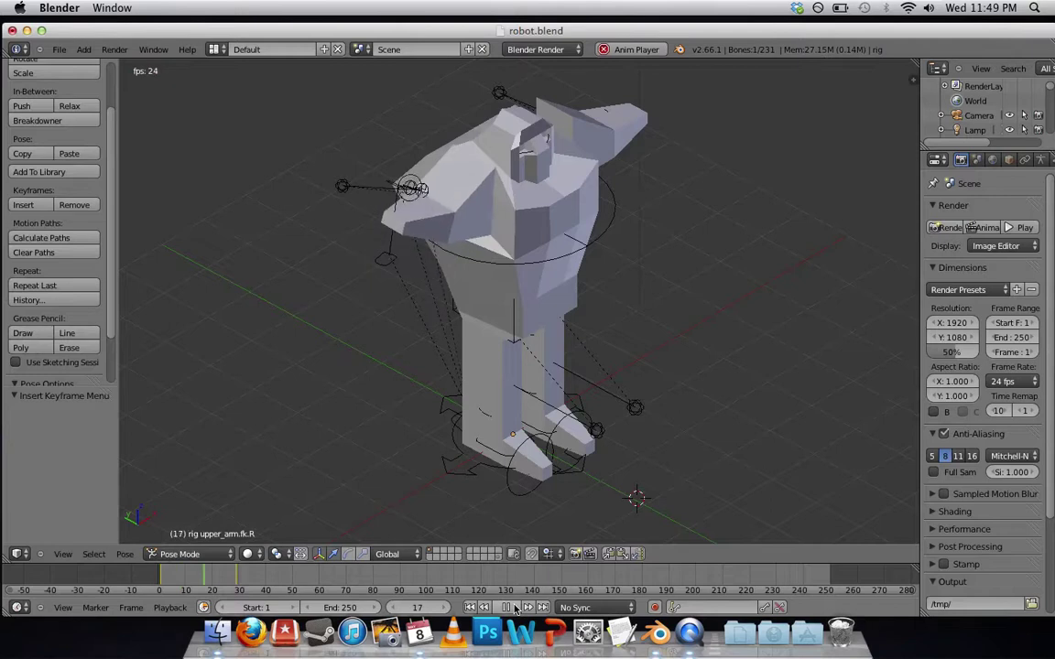
pyautogui.click(510, 608)
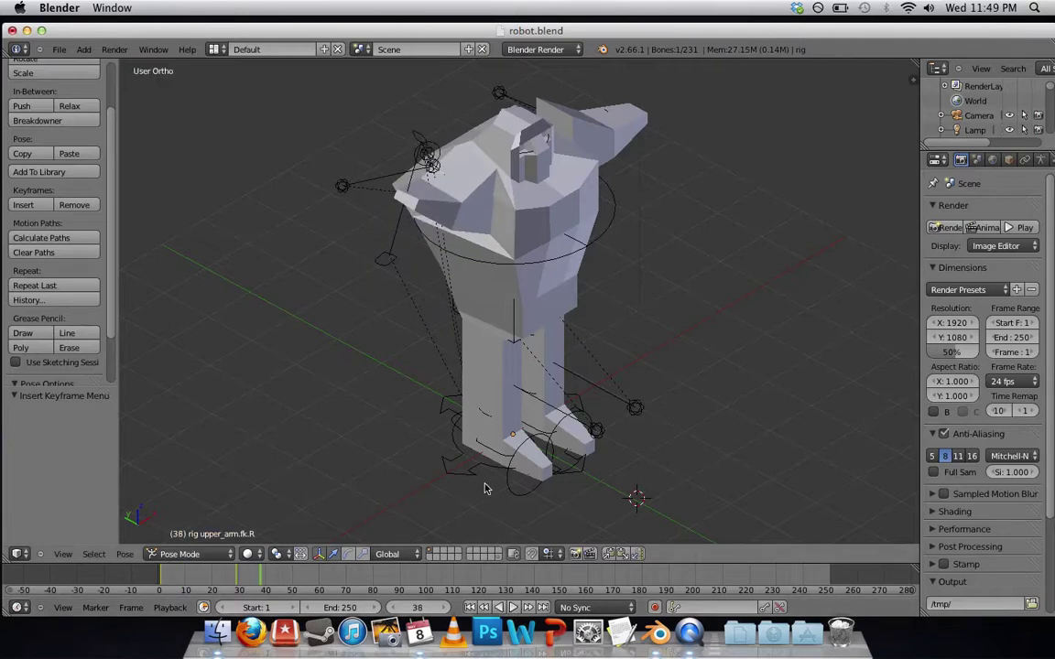
# Step: Select the right leg's knee_hose.R control bone and try rotating it
pyautogui.press('z')
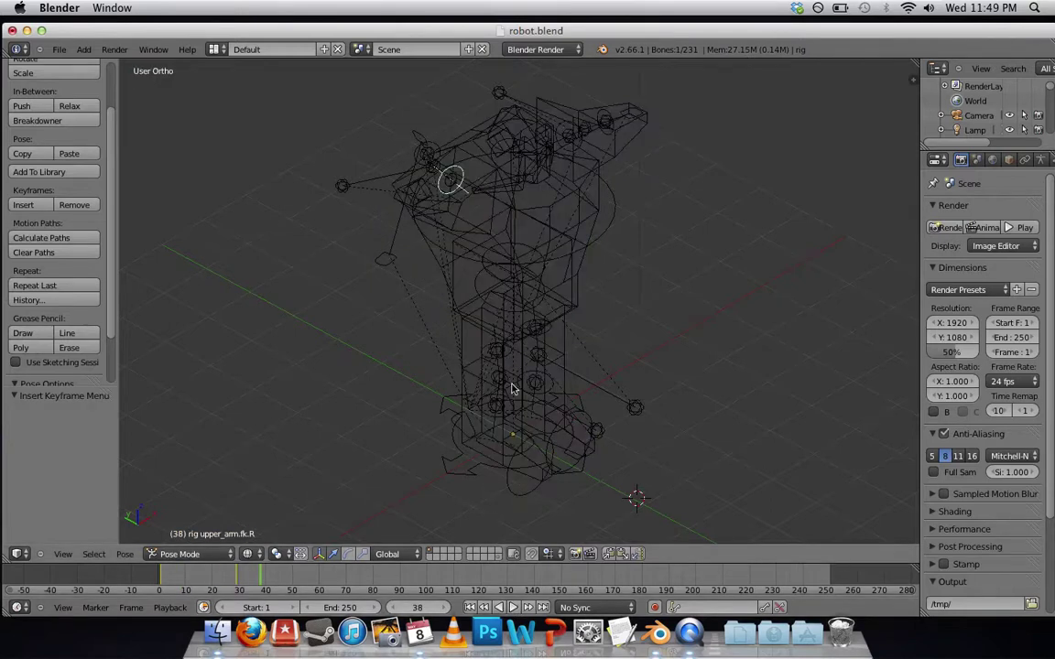
pyautogui.moveTo(513, 388)
pyautogui.mouseDown(button='middle')
pyautogui.moveTo(548, 360)
pyautogui.moveTo(529, 376)
pyautogui.moveTo(540, 389)
pyautogui.moveTo(523, 396)
pyautogui.mouseUp(button='middle')
pyautogui.rightClick(525, 382)
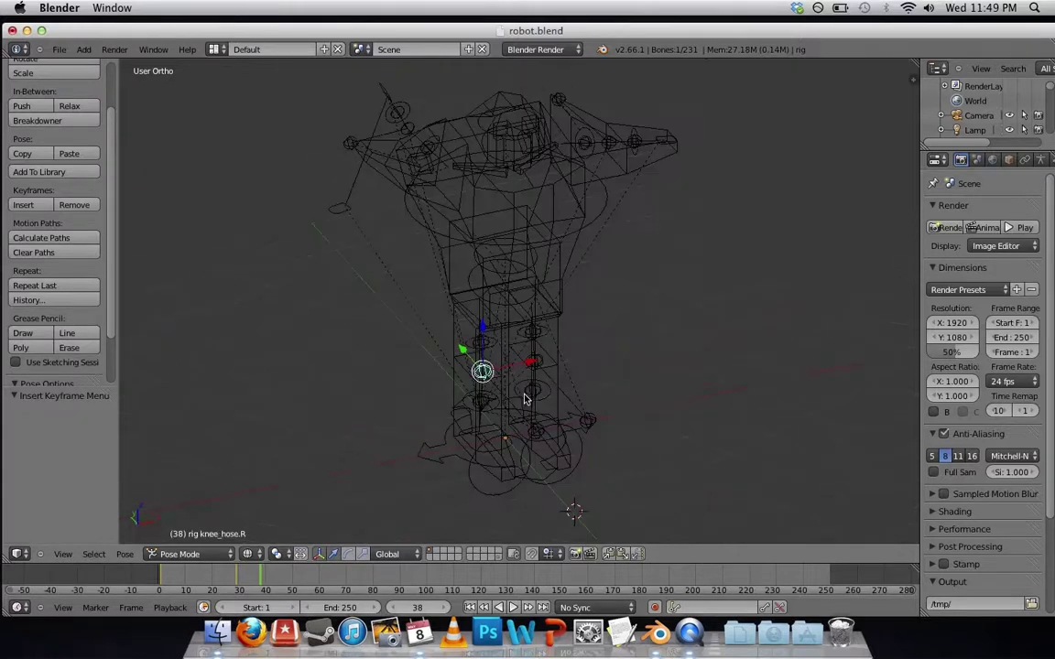
pyautogui.press('z')
pyautogui.press('r')
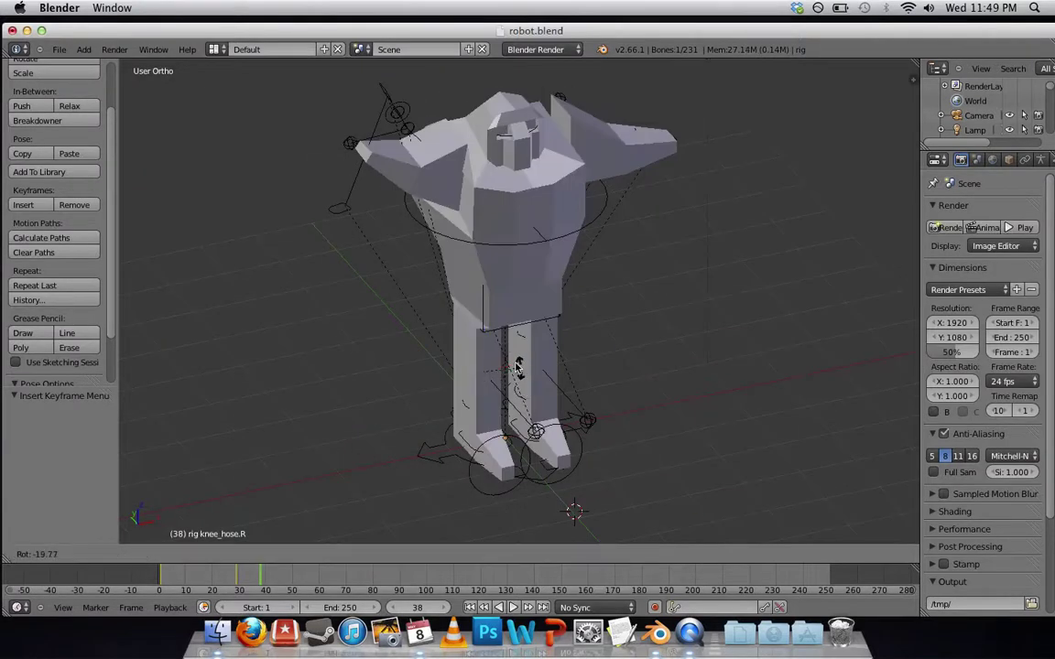
pyautogui.click(473, 419)
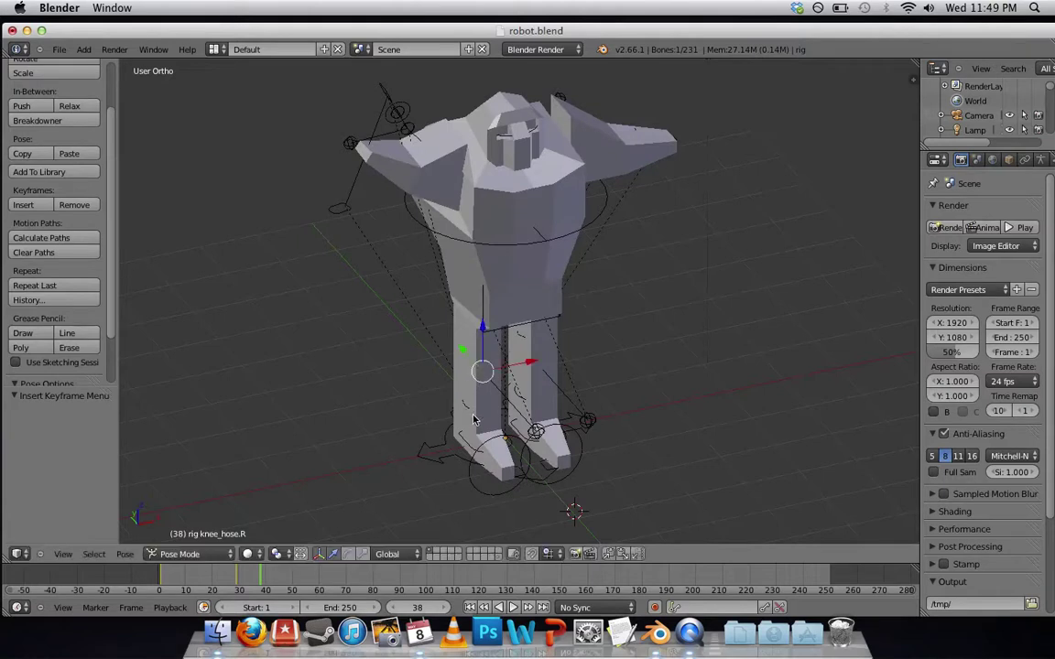
# Step: Select the right leg's shin.fk.R control bone and try rotating it about 64° around the global X axis
pyautogui.press('z')
pyautogui.scroll(3, 484, 414)
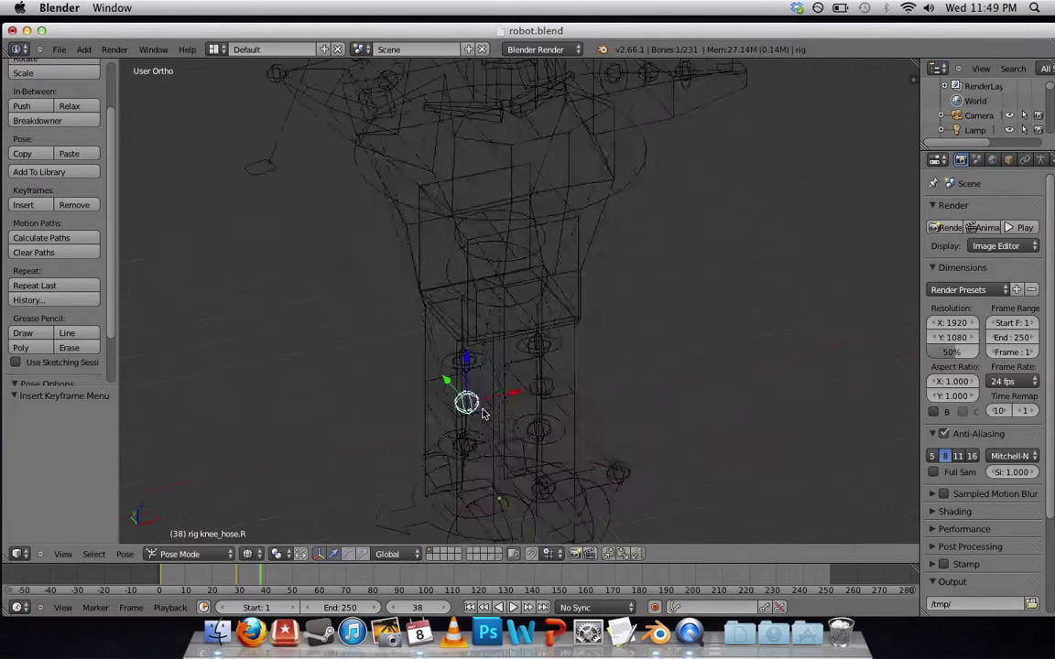
pyautogui.moveTo(438, 374); pyautogui.dragTo(525, 460, button='middle')
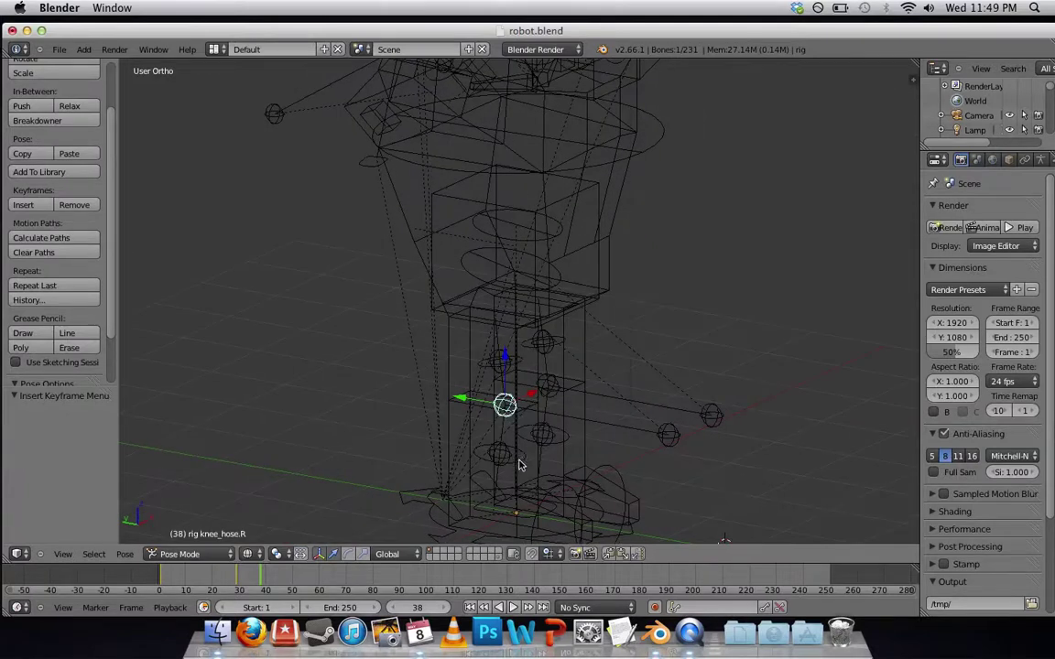
pyautogui.rightClick(503, 452)
pyautogui.press('z')
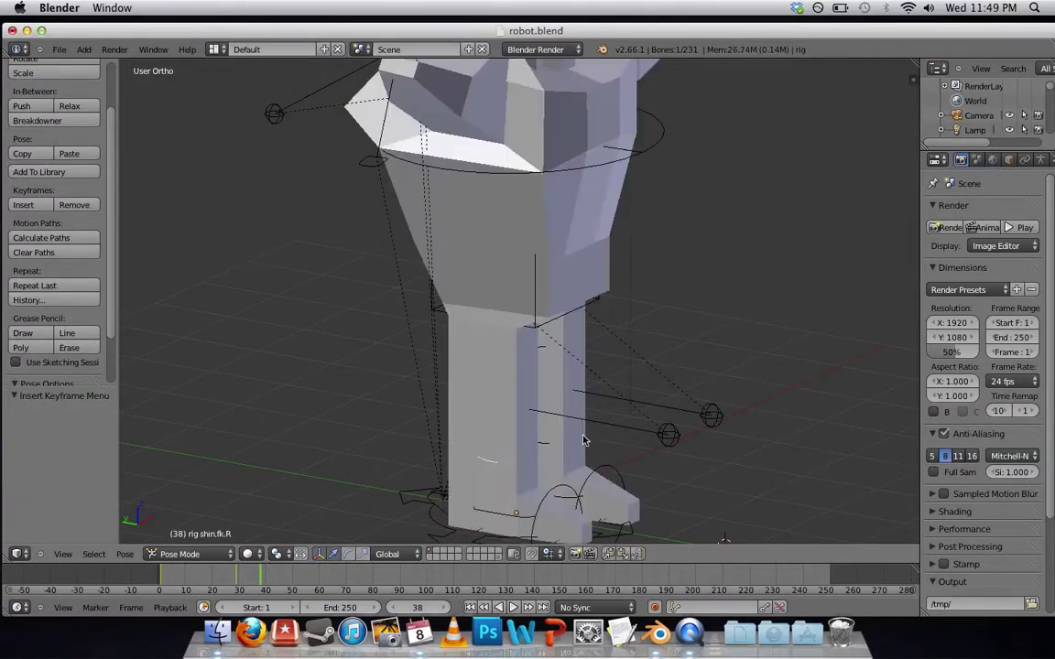
pyautogui.press('r')
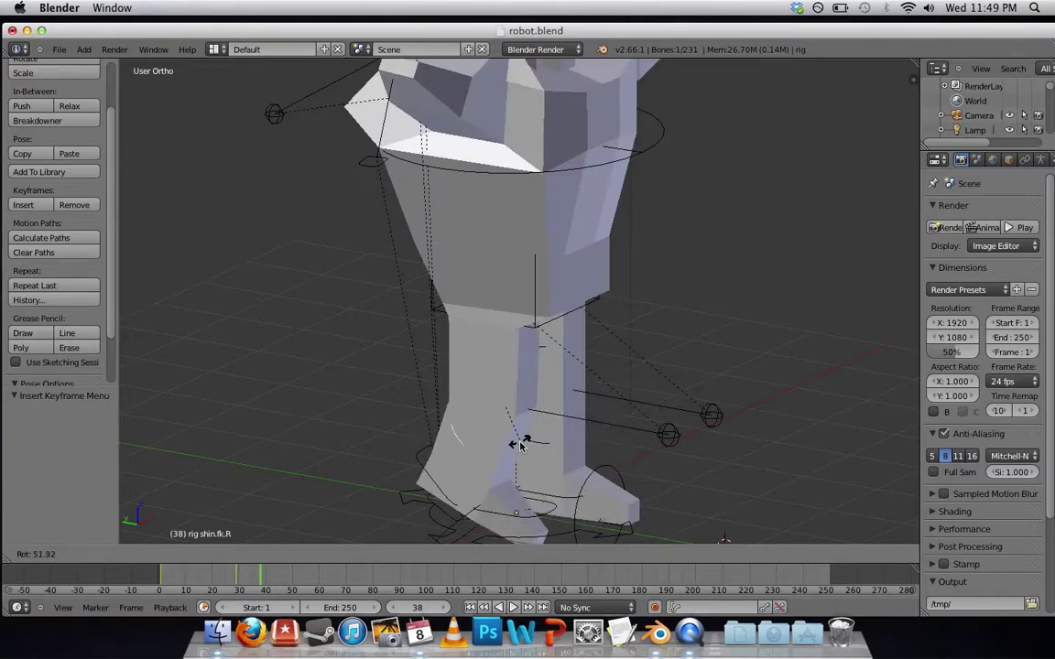
pyautogui.press('x')
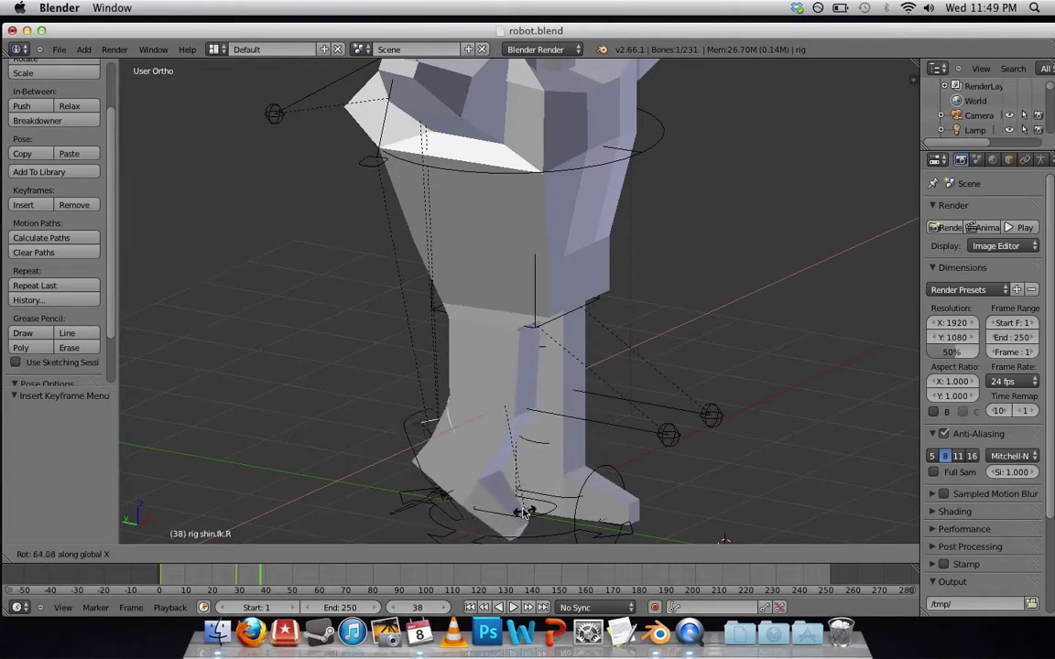
pyautogui.rightClick(477, 454)
pyautogui.moveTo(476, 455); pyautogui.dragTo(441, 440, button='middle')
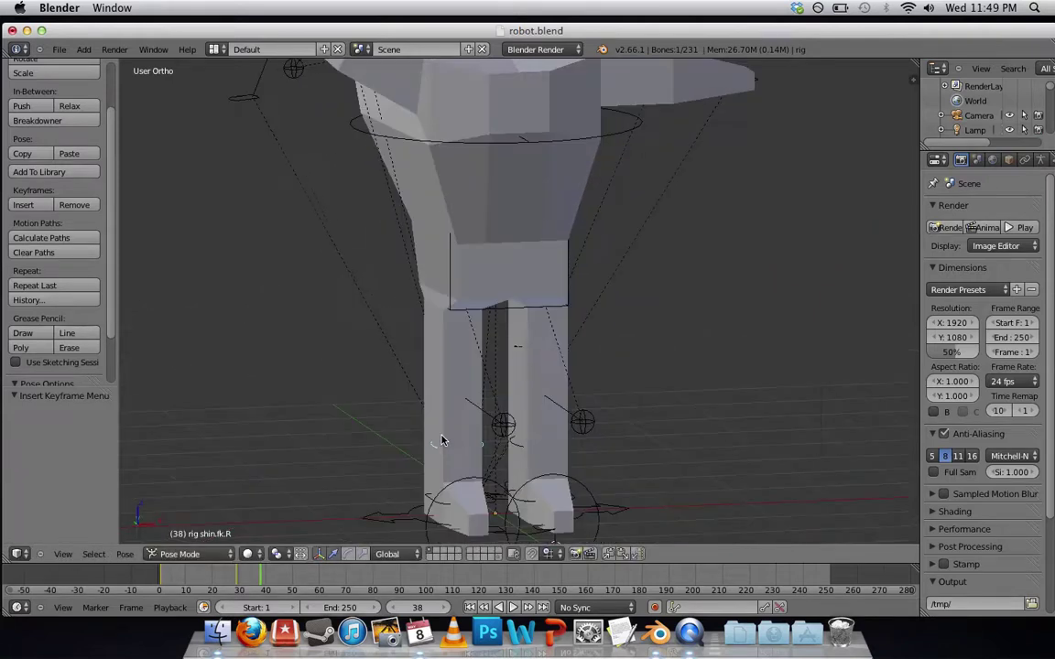
# Step: Try rotating the right shin control bone around the global X, Z and Y axes in turn, ending on X
pyautogui.press('r')
pyautogui.press('x')
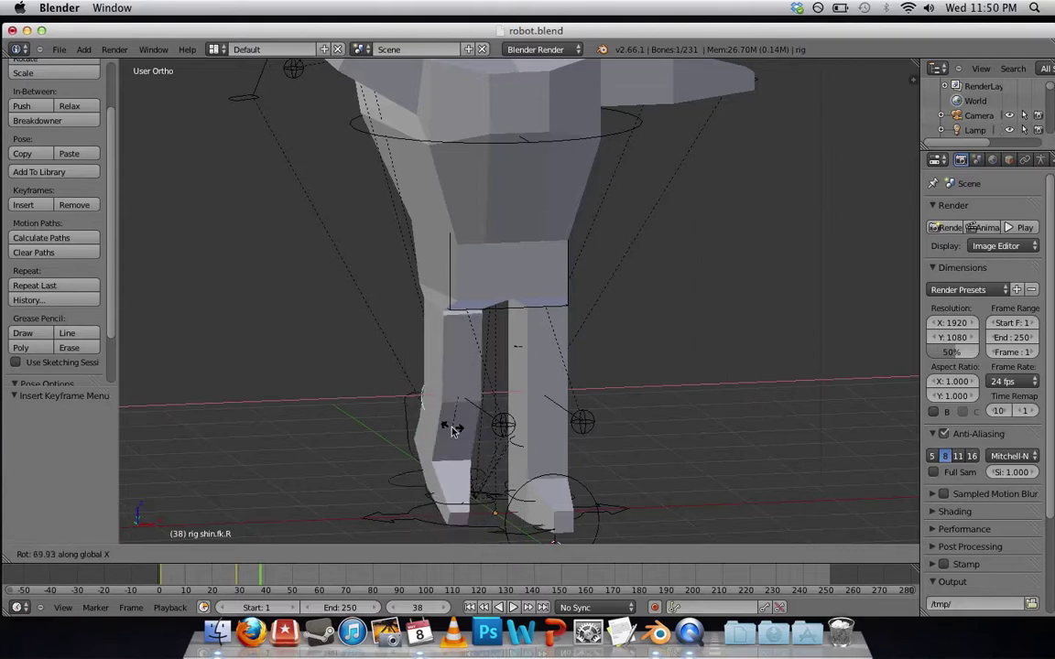
pyautogui.press('z')
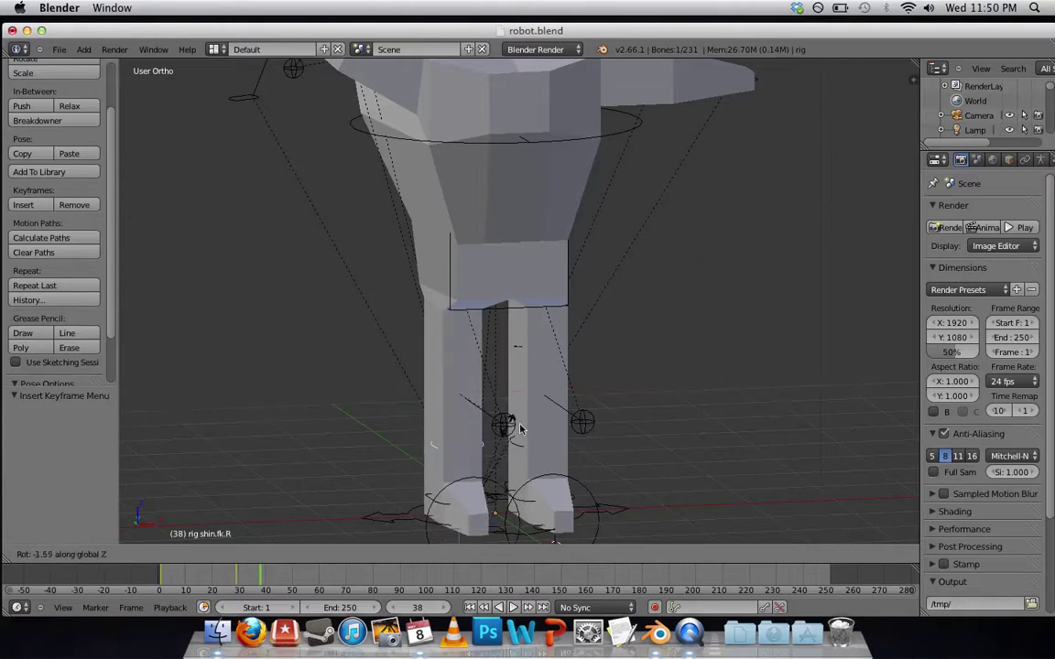
pyautogui.press('y')
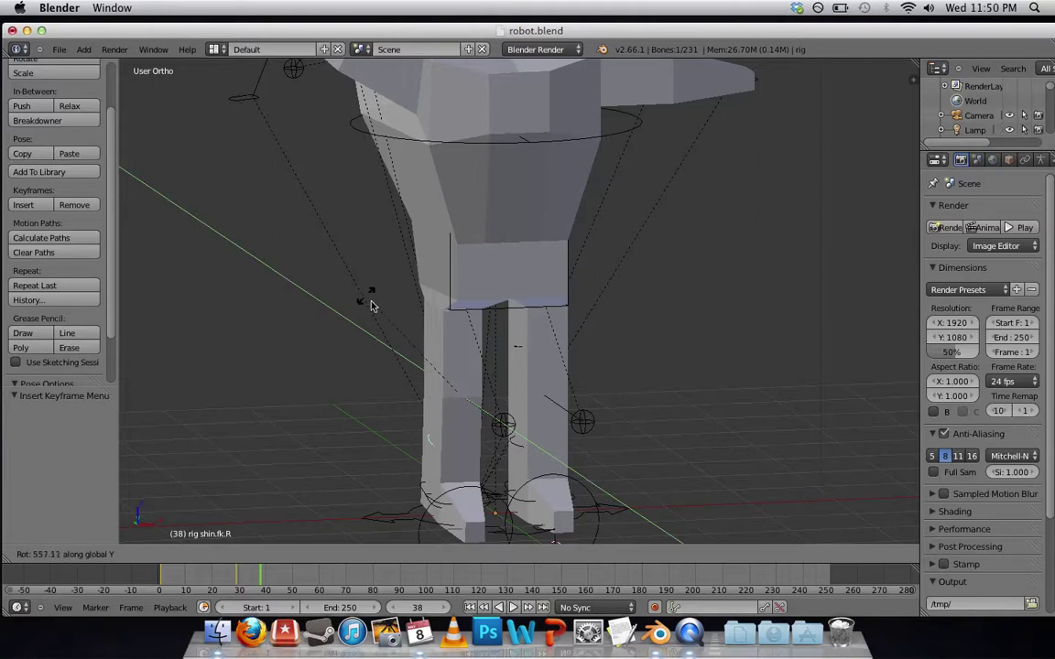
pyautogui.press('x')
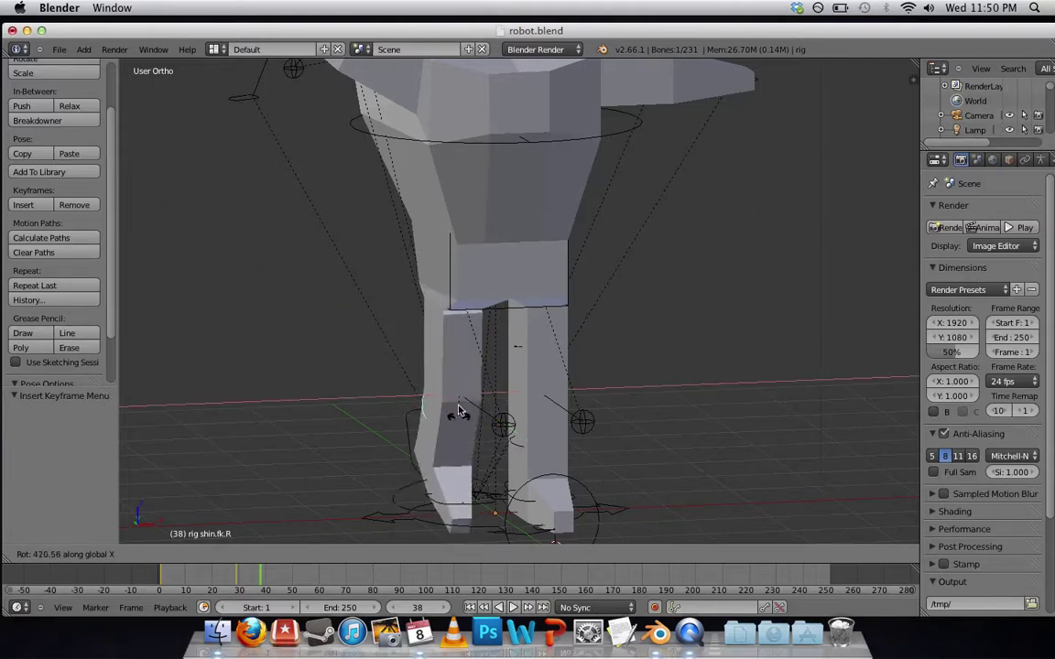
pyautogui.click(464, 430)
# Step: Select the chest control bone and try rotating the robot's upper body freely
pyautogui.moveTo(464, 431); pyautogui.dragTo(520, 309, button='middle')
pyautogui.scroll(-3, 569, 305)
pyautogui.scroll(6, 521, 309)
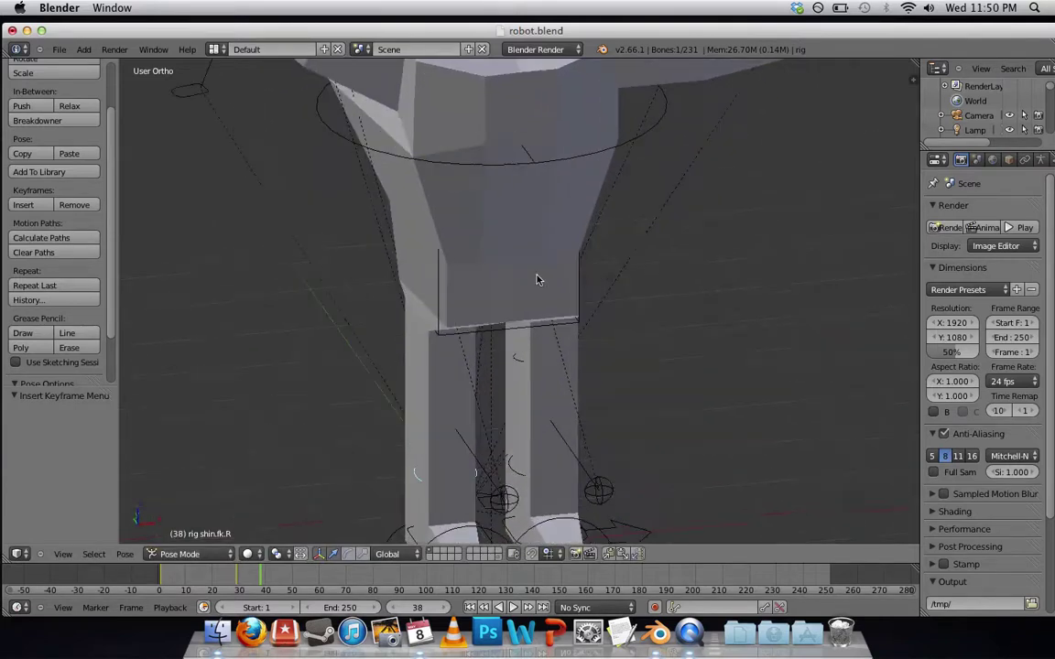
pyautogui.scroll(-5, 538, 279)
pyautogui.moveTo(540, 269); pyautogui.dragTo(556, 217, button='middle')
pyautogui.rightClick(556, 217)
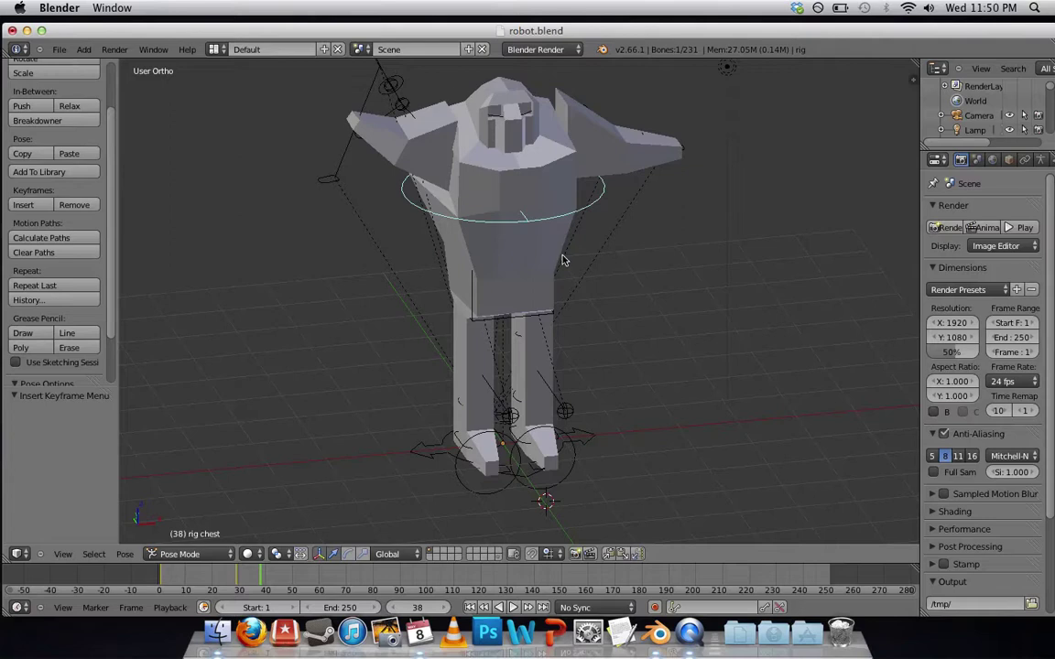
pyautogui.press('r')
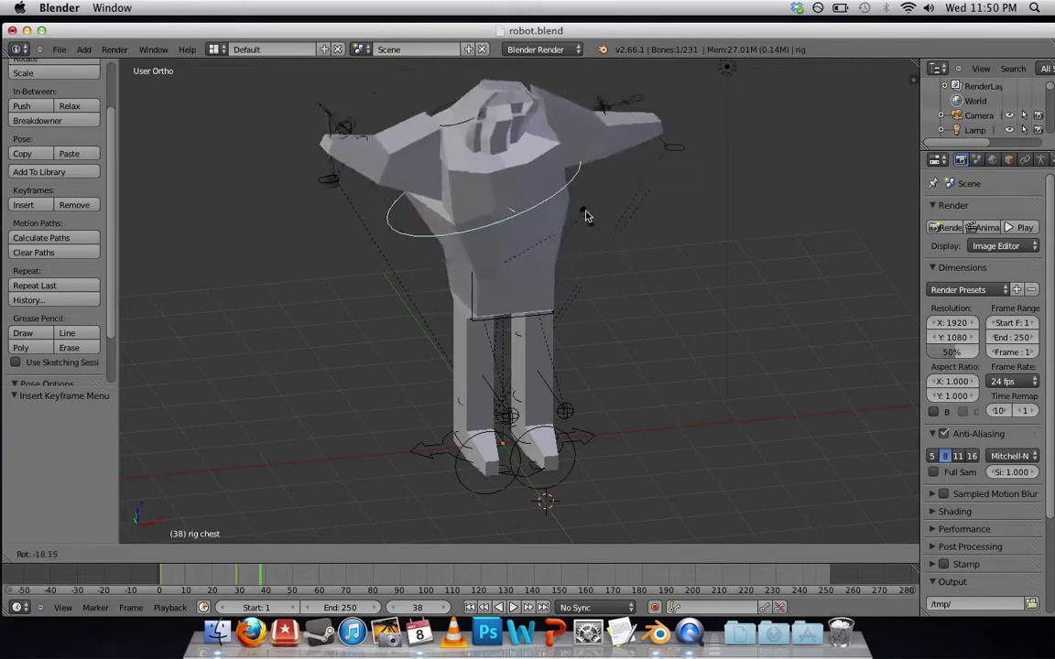
pyautogui.click(604, 246)
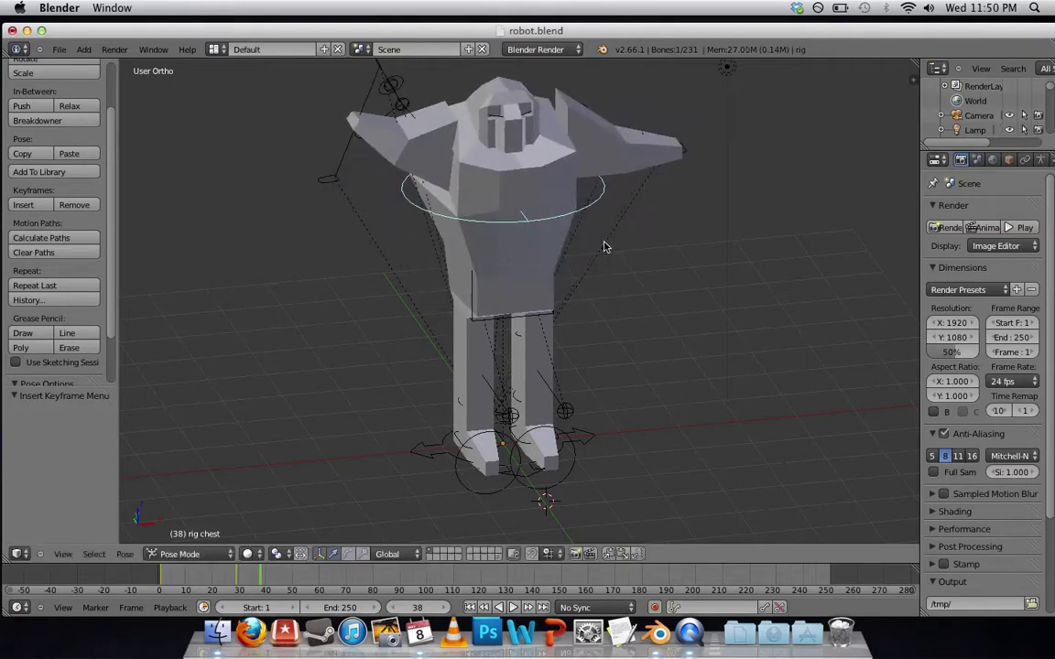
# Step: Select the head control bone and try rotating the robot's head freely
pyautogui.rightClick(529, 119)
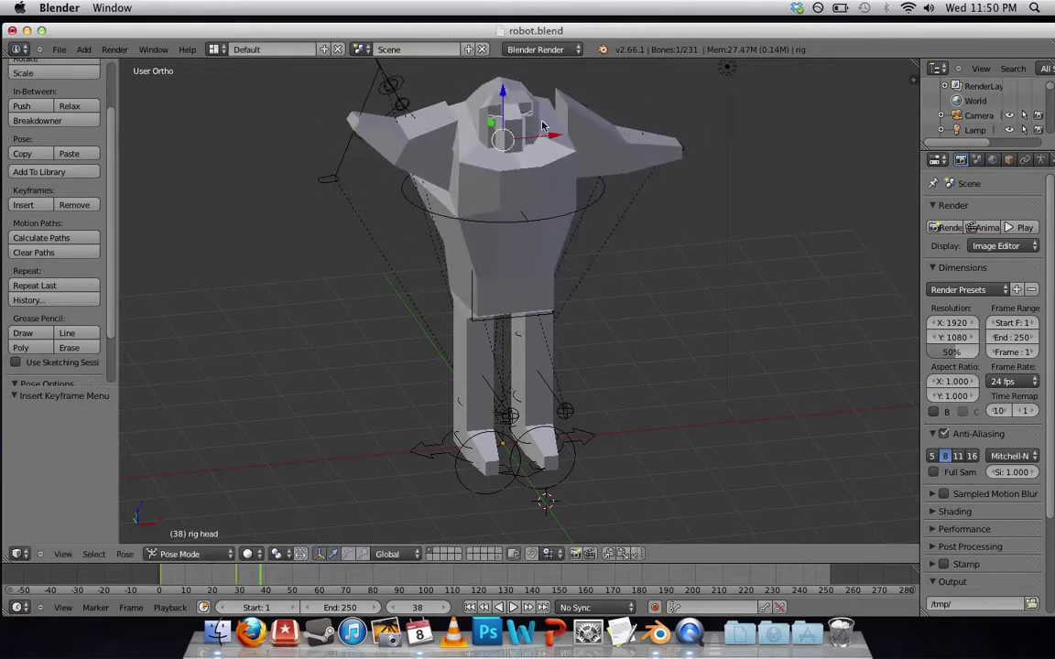
pyautogui.press('r')
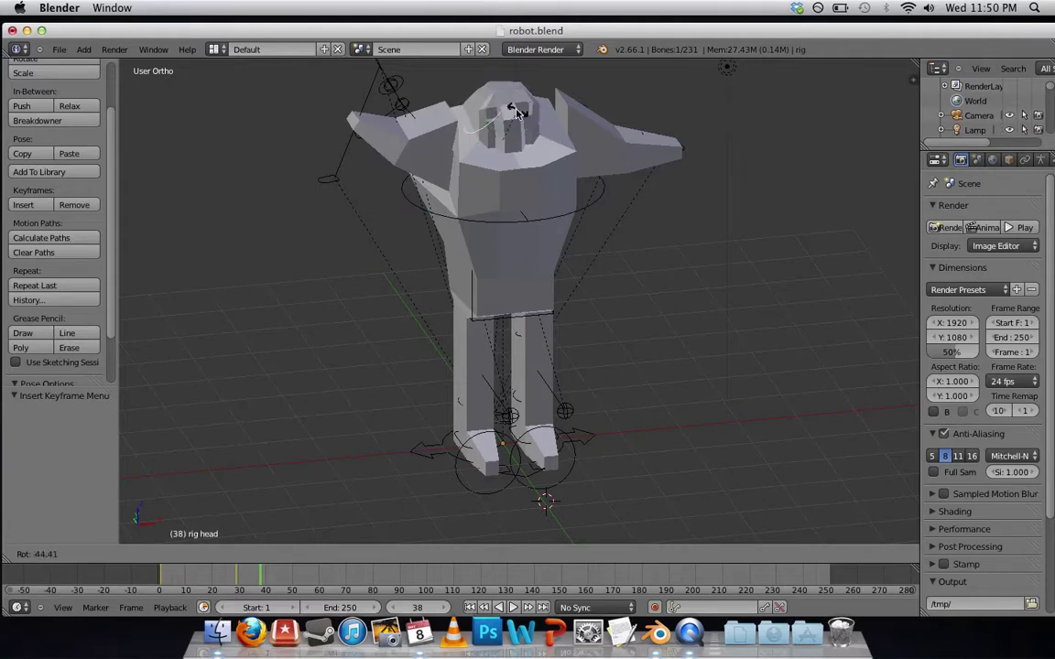
pyautogui.click(540, 128)
pyautogui.moveTo(584, 155); pyautogui.dragTo(622, 197, button='middle')
pyautogui.hotkey('alt', 'r')
# Step: Select the rig's root control bone and move the whole robot about -0.32 units along the global Y axis
pyautogui.rightClick(540, 476)
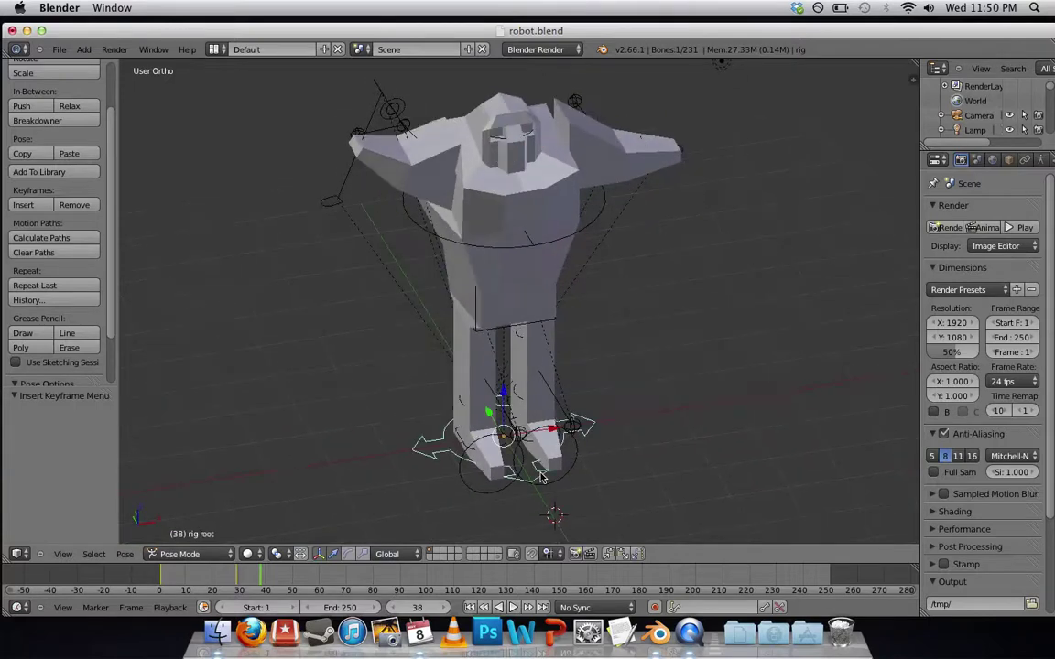
pyautogui.scroll(-2, 551, 416)
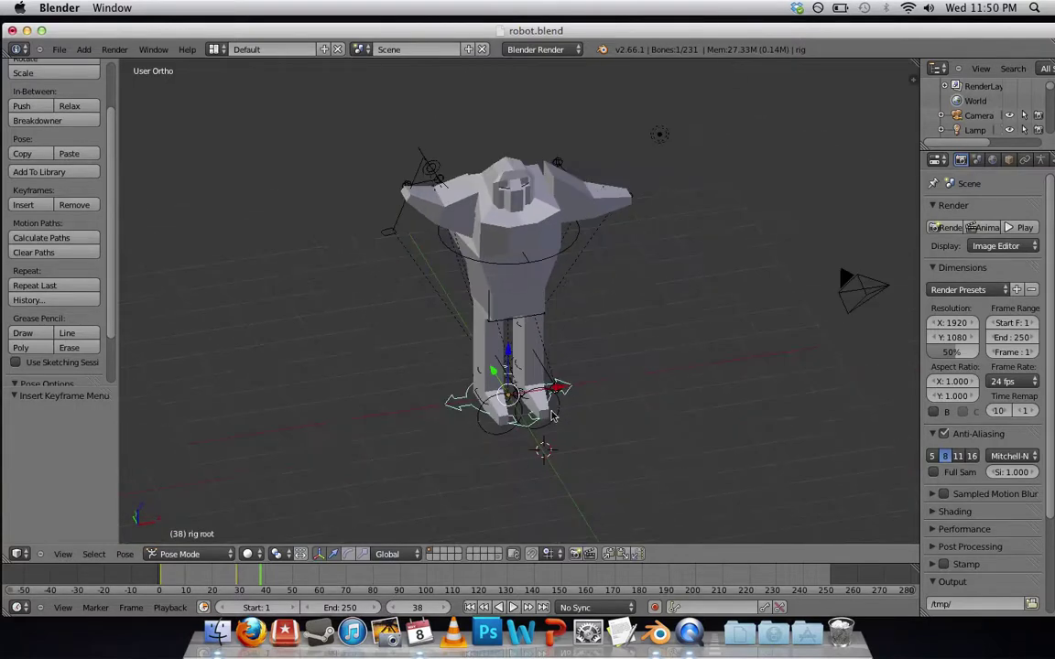
pyautogui.moveTo(478, 434); pyautogui.dragTo(492, 398, button='middle')
pyautogui.press('g')
pyautogui.press('y')
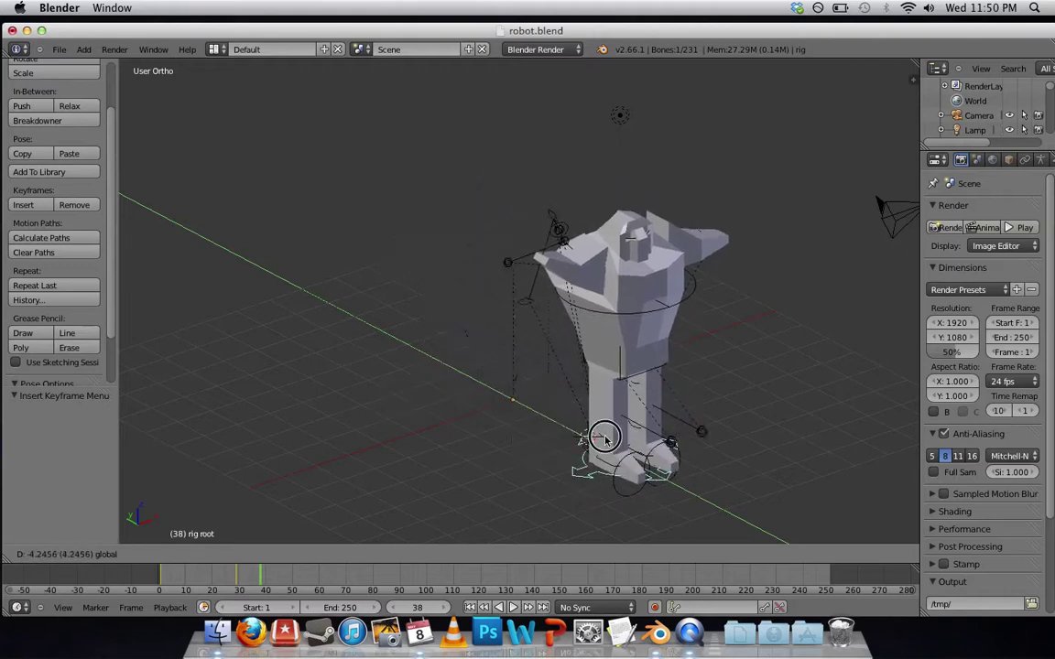
pyautogui.click(506, 351)
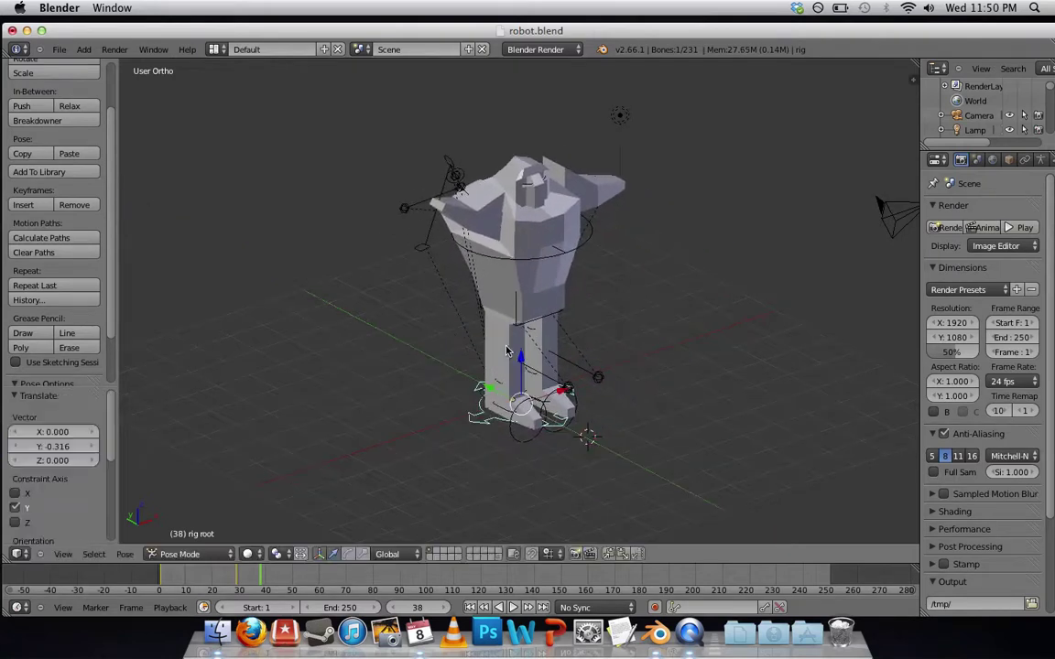
pyautogui.moveTo(558, 353); pyautogui.dragTo(489, 338, button='middle')
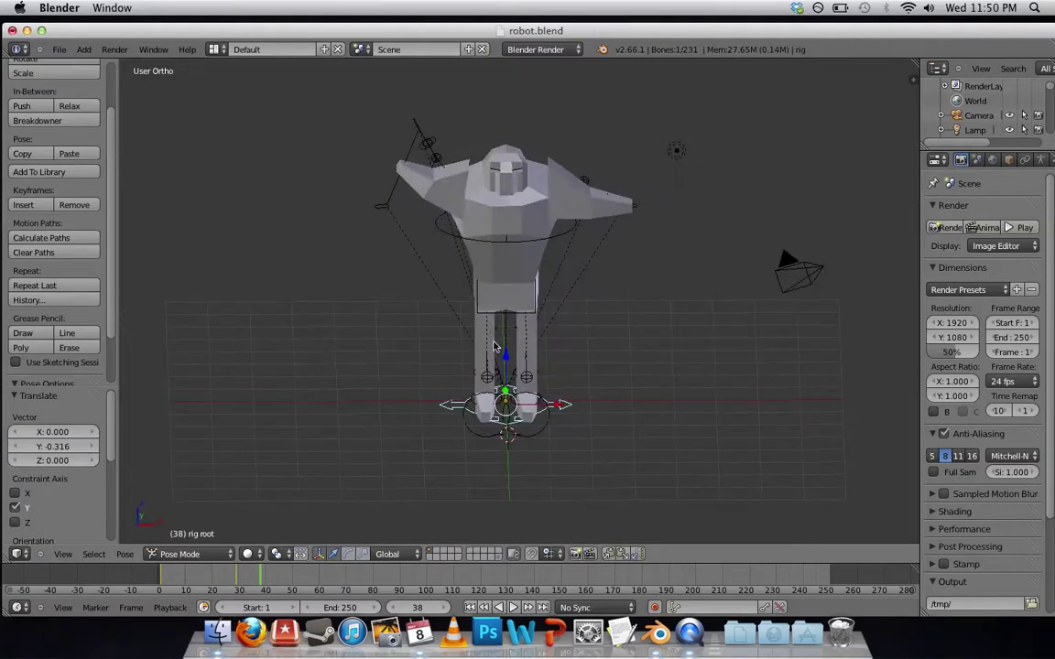